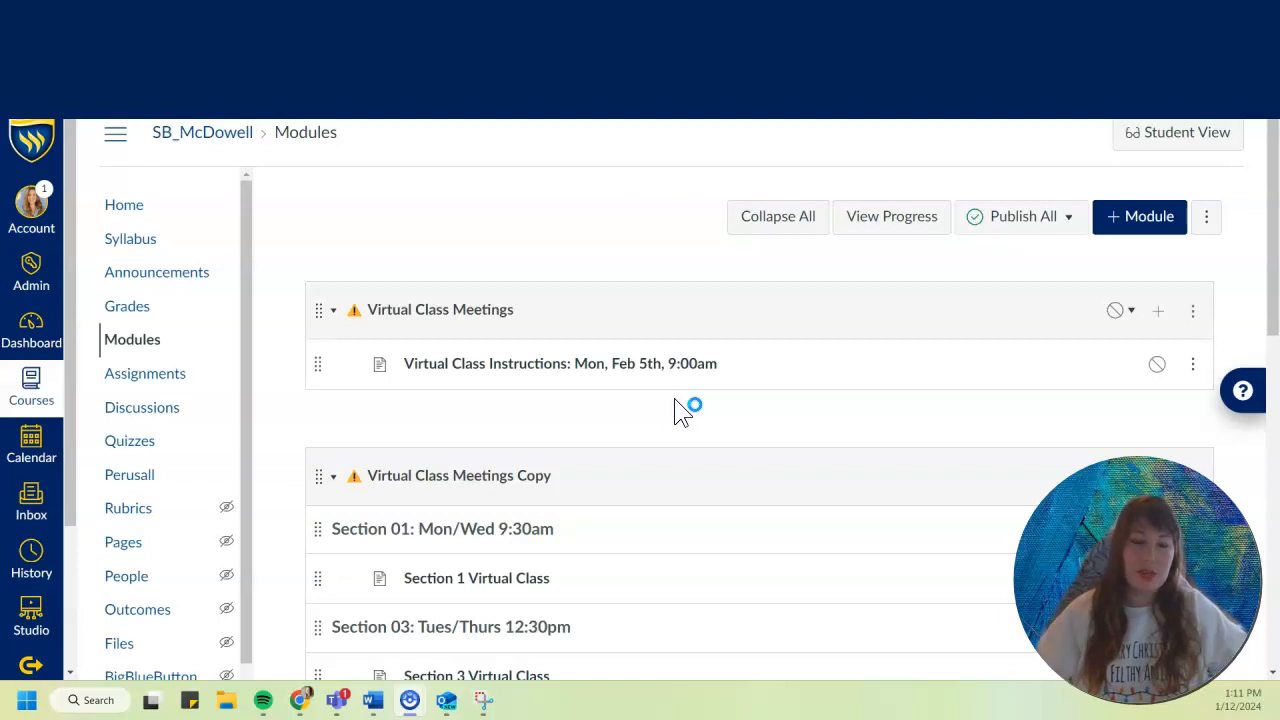
Review the layout of the two Virtual Class Meetings modules and check the Emojipedia site as a source for title emojis.
left_click(684, 418)
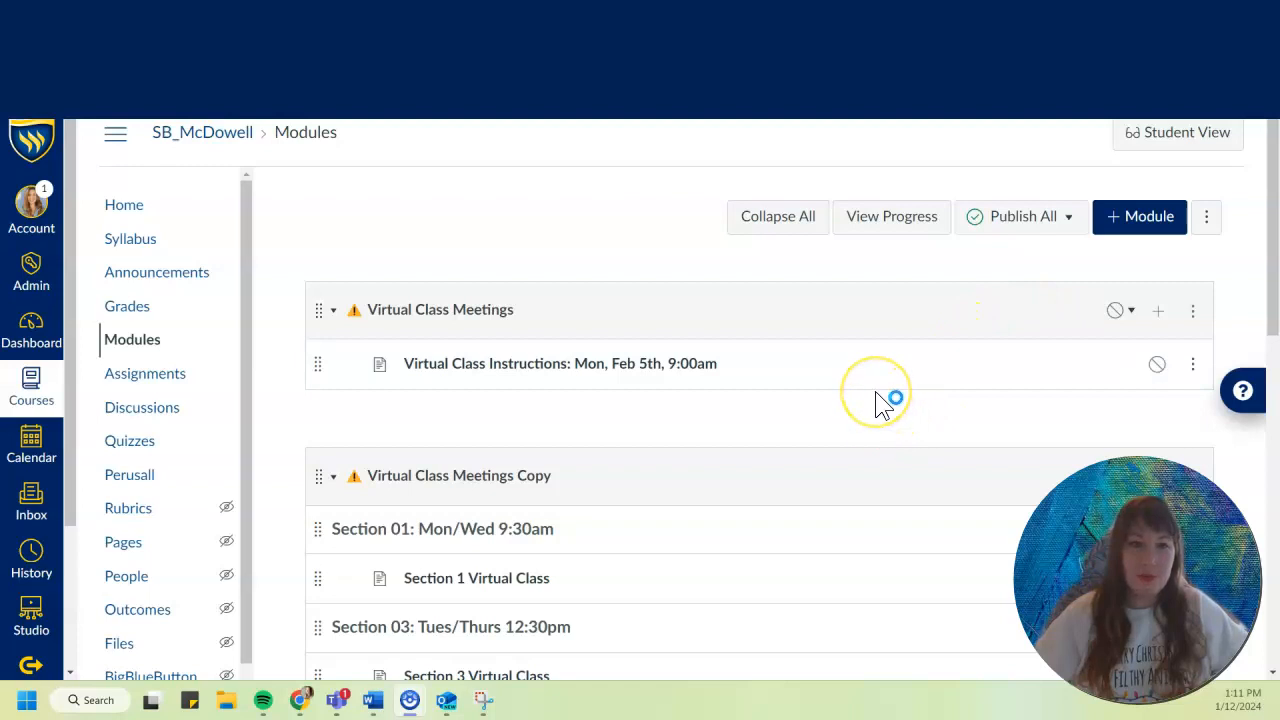
scroll(880, 395, "down", 2)
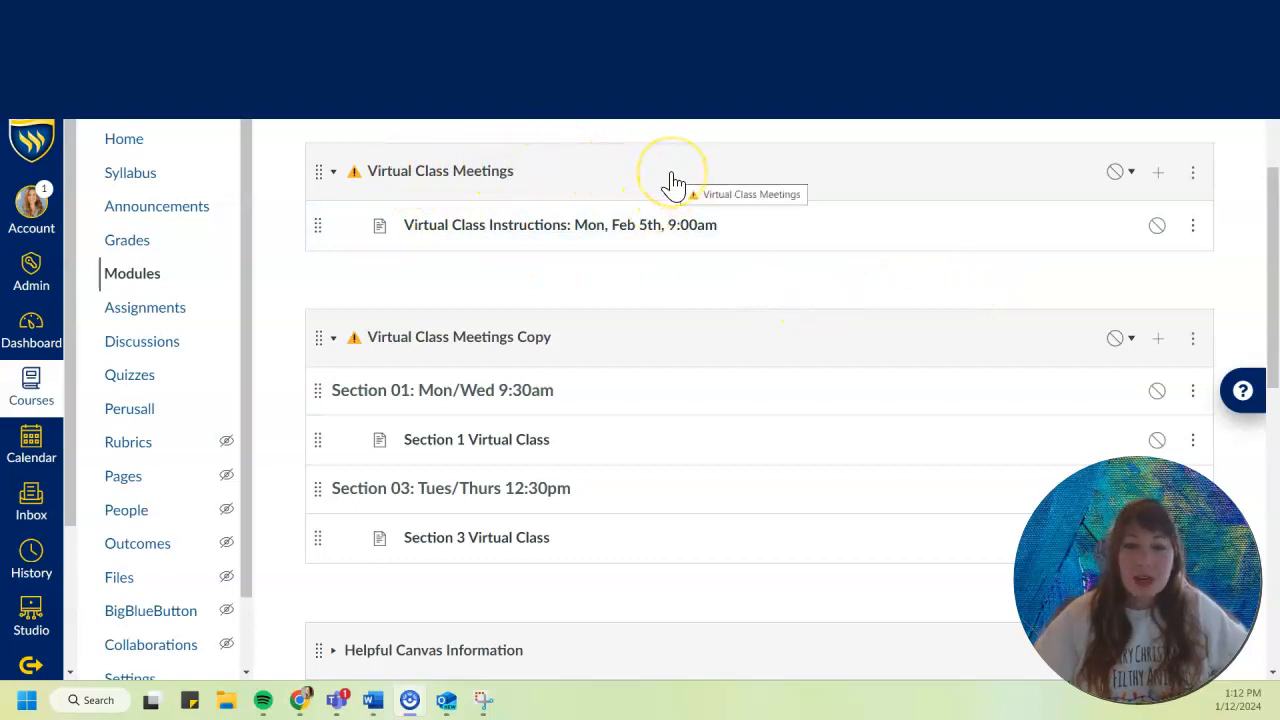
scroll(670, 195, "down", 2)
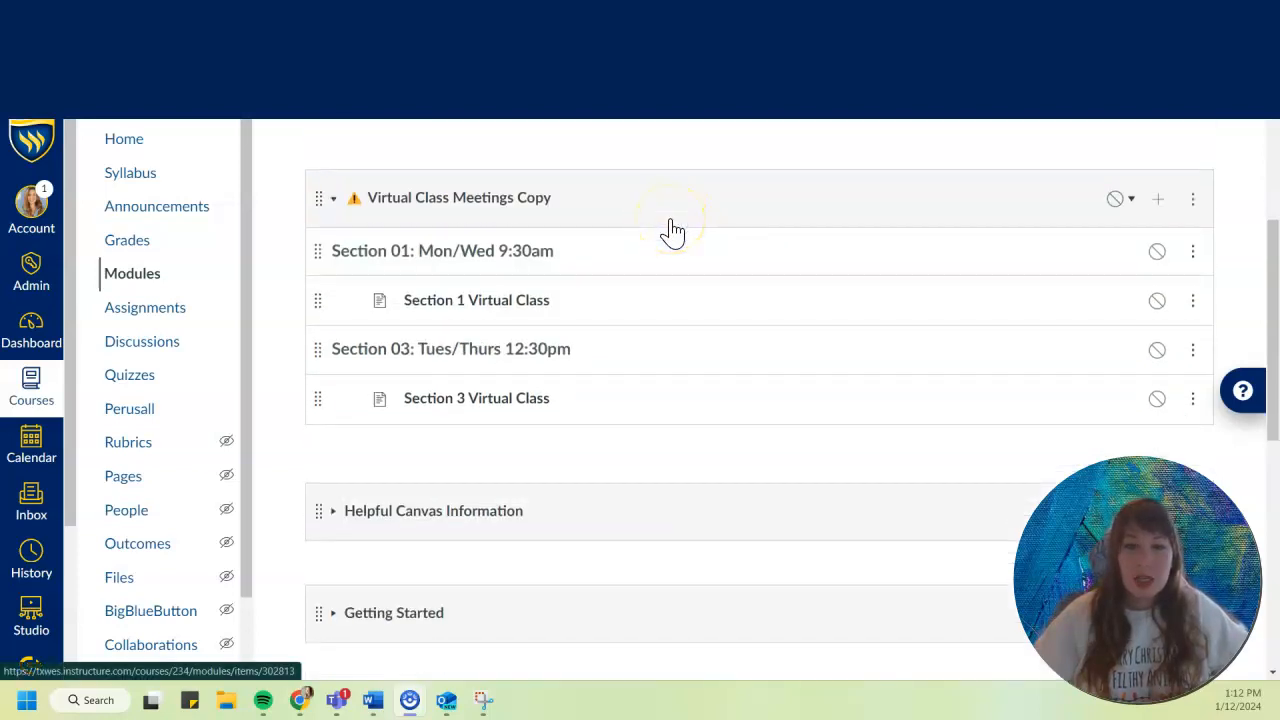
scroll(670, 230, "up", 4)
scroll(660, 232, "down", 2)
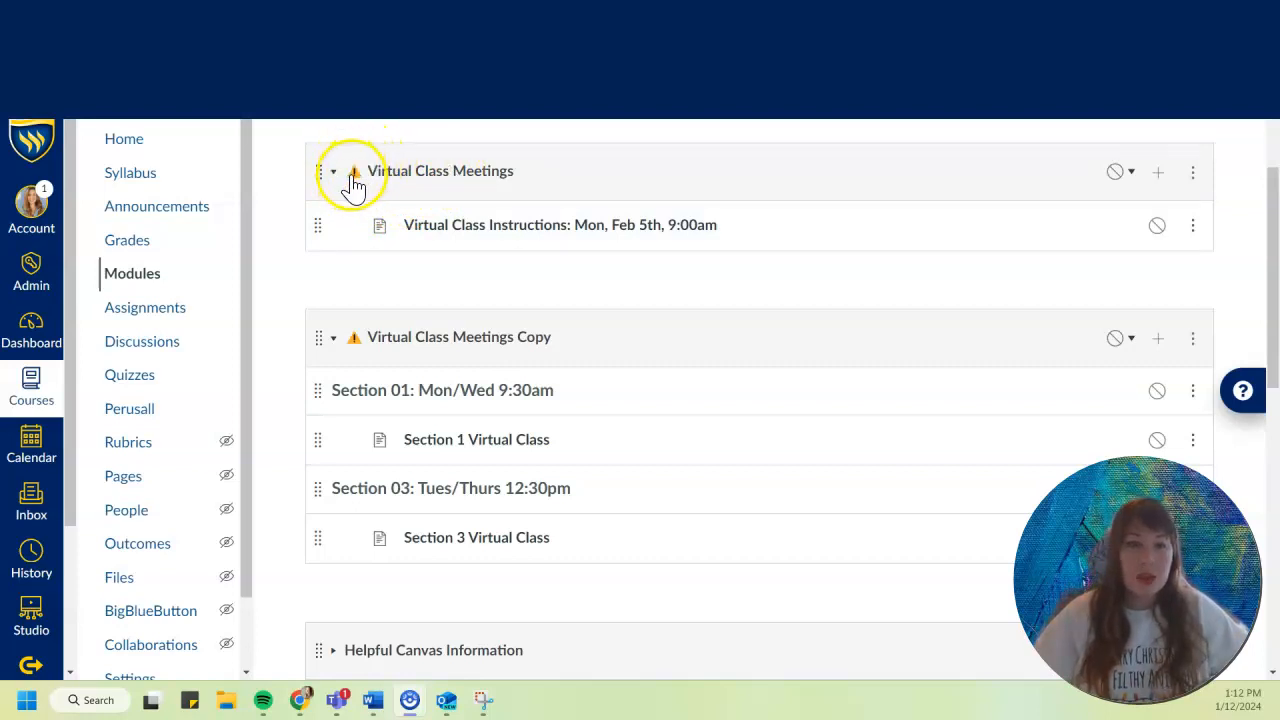
left_click(318, 23)
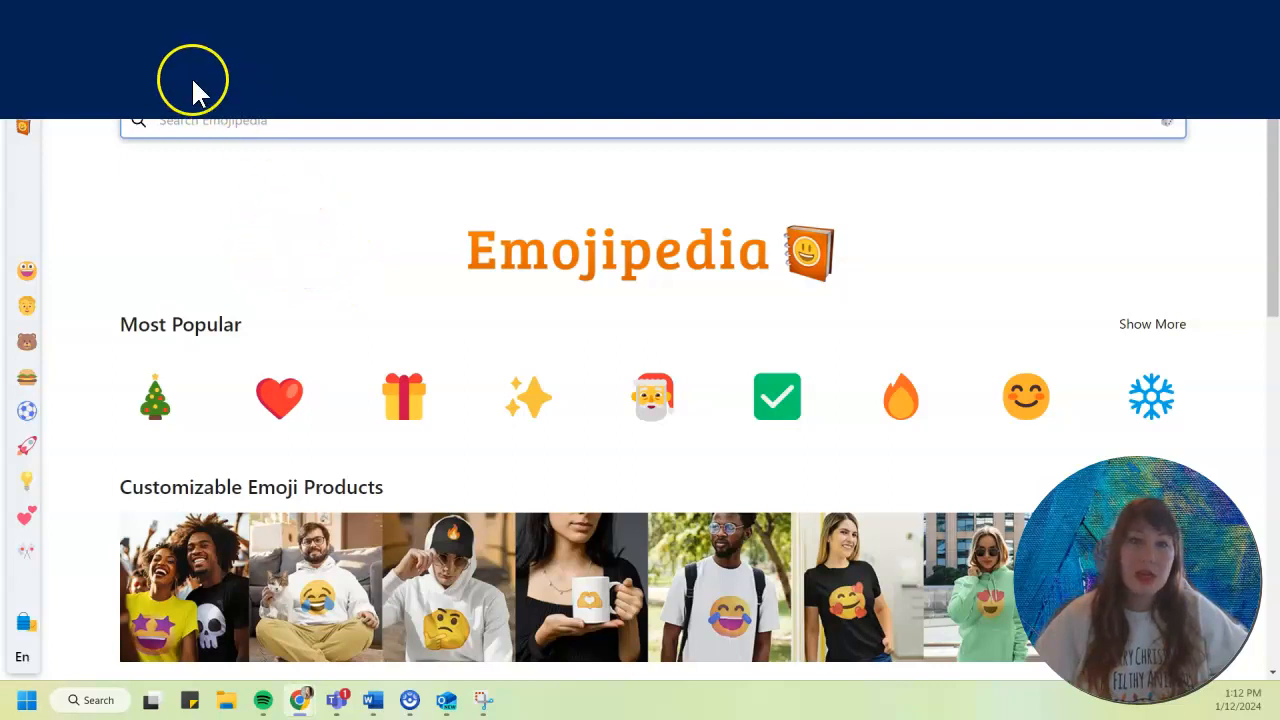
left_click(149, 23)
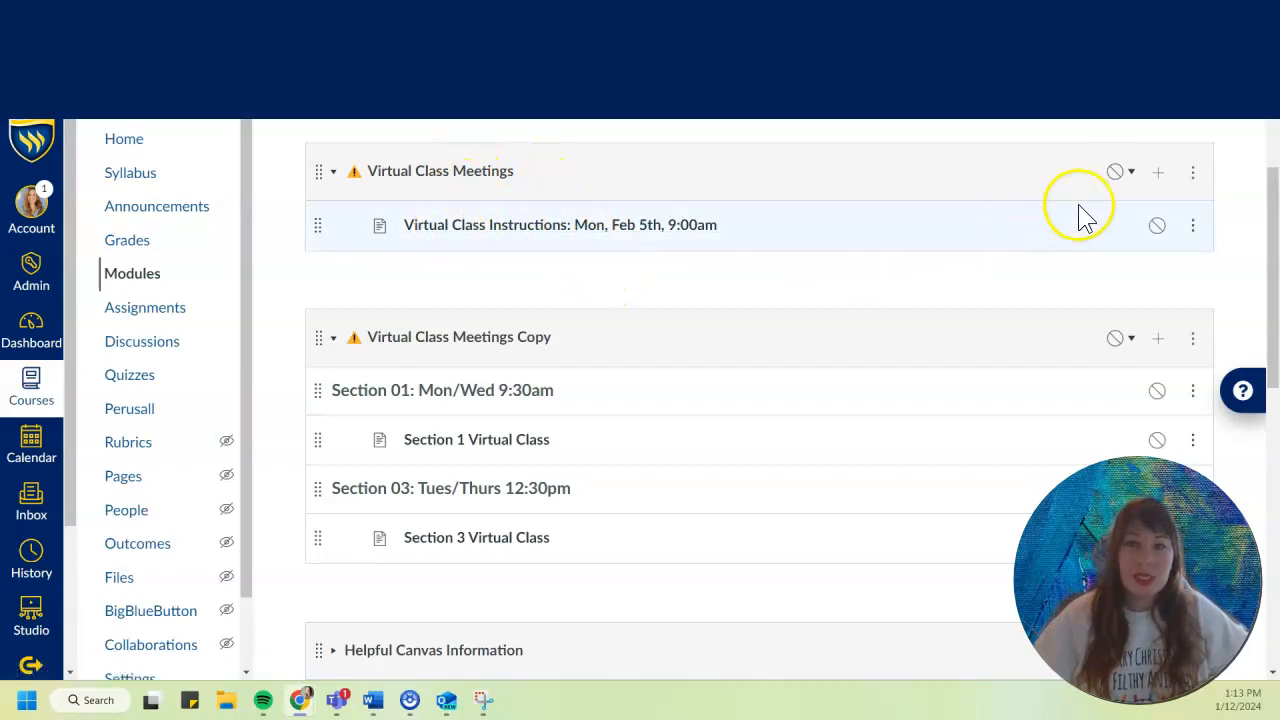
left_click(1158, 173)
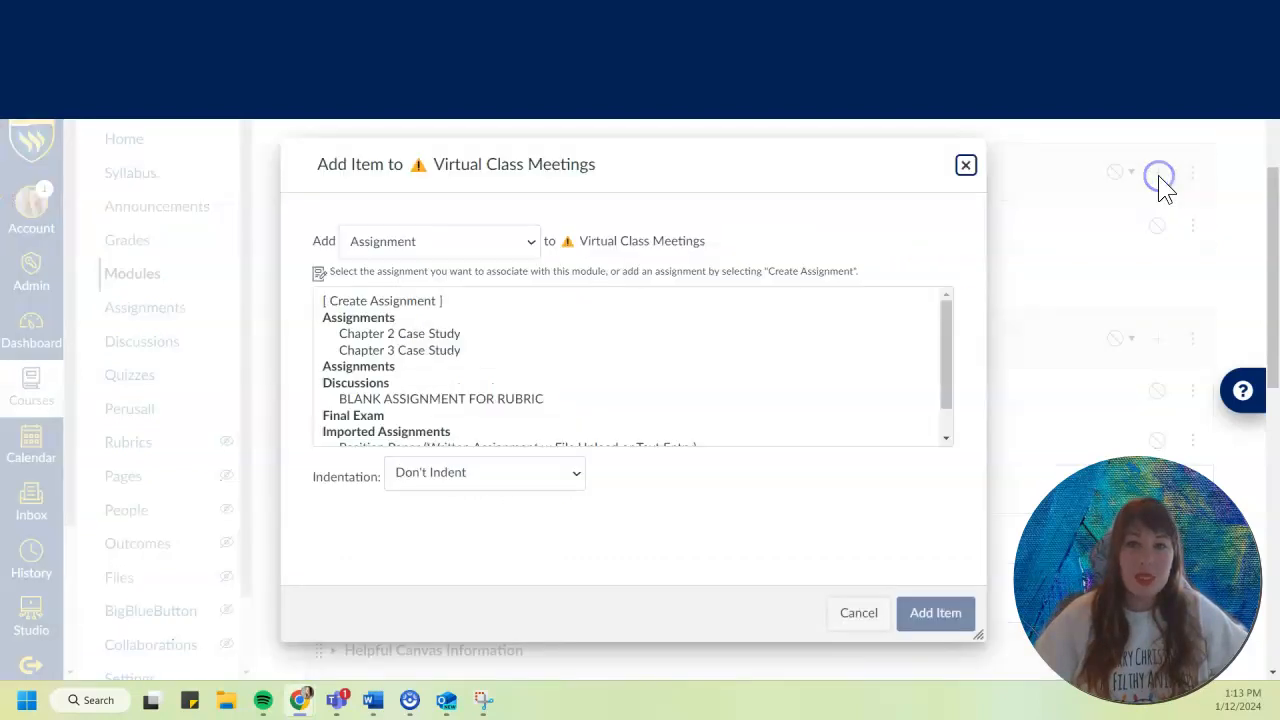
left_click(497, 242)
left_click(432, 315)
left_click(354, 303)
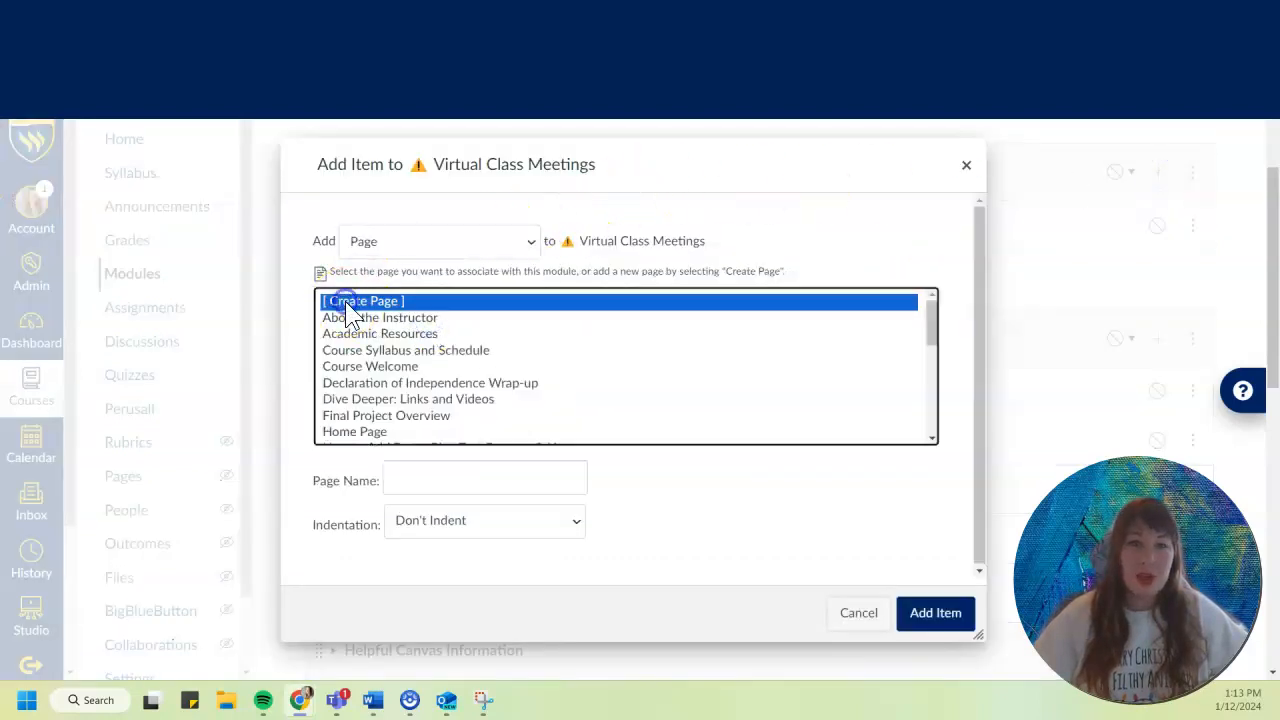
left_click(466, 480)
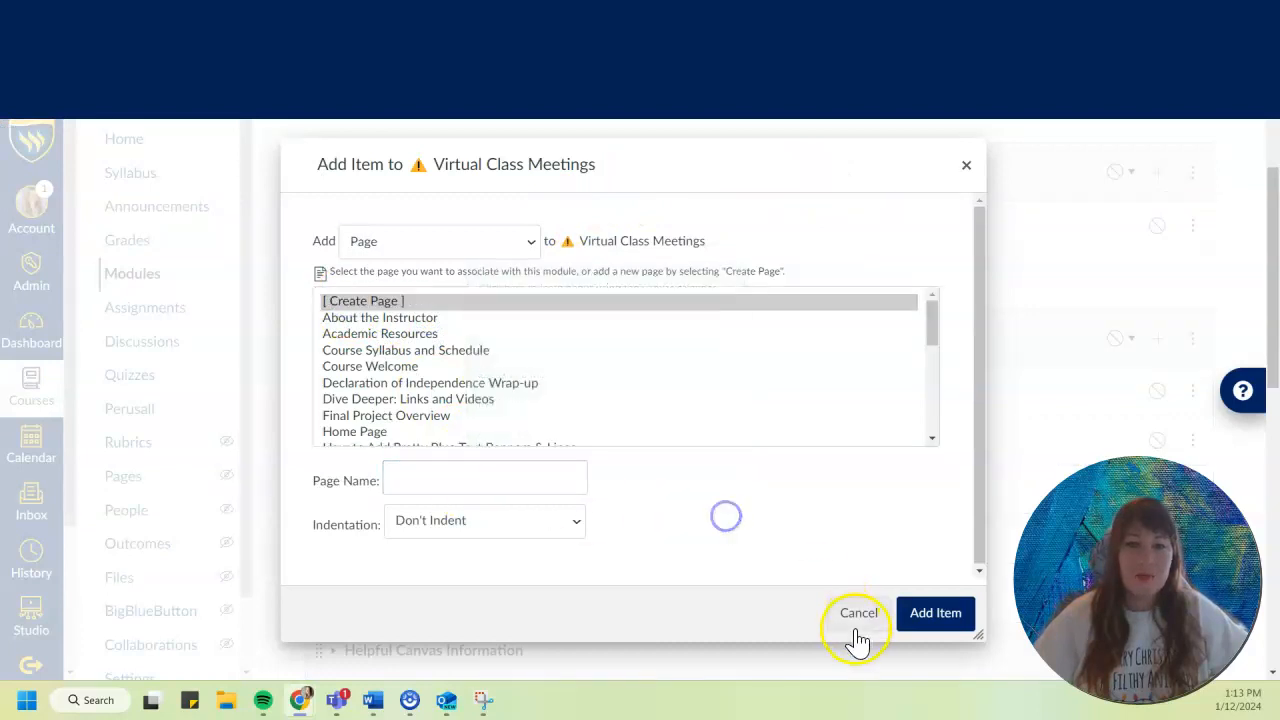
left_click(850, 616)
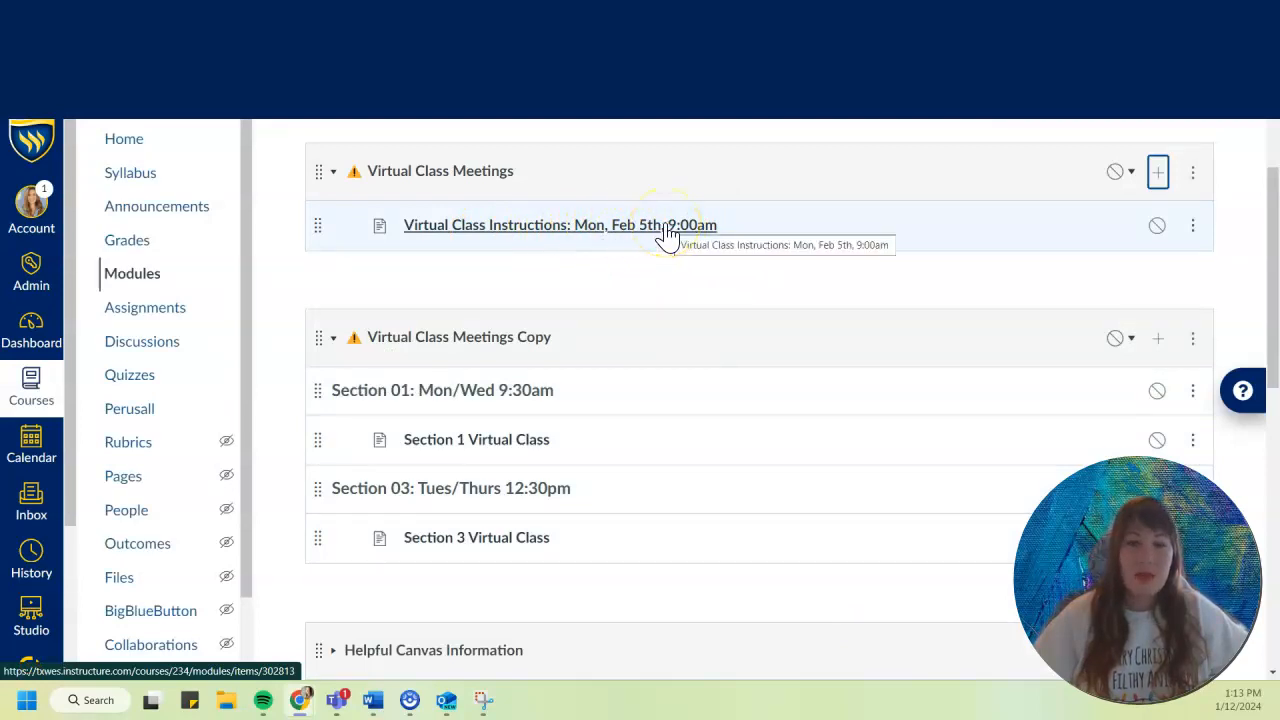
Open the "Virtual Class Instructions: Mon, Feb 5th, 9:00am" page, review its message and start editing it.
left_click(545, 228)
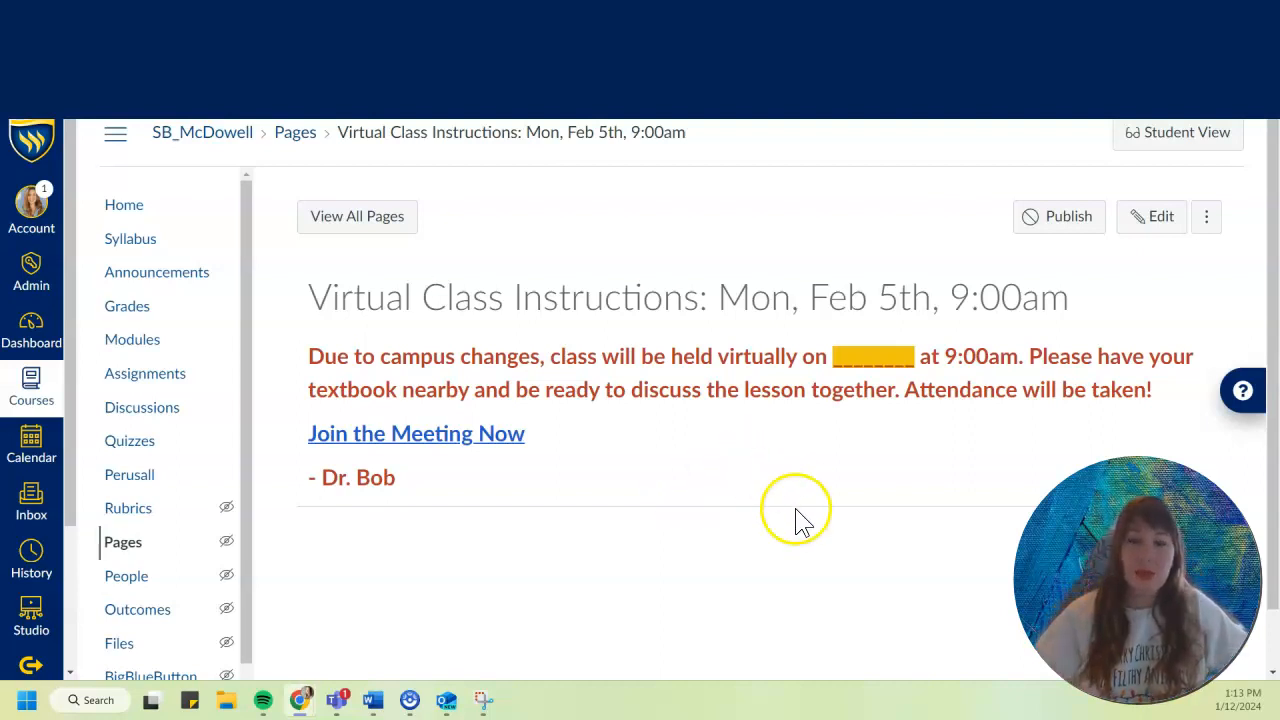
left_click_drag(945, 357, 1018, 356)
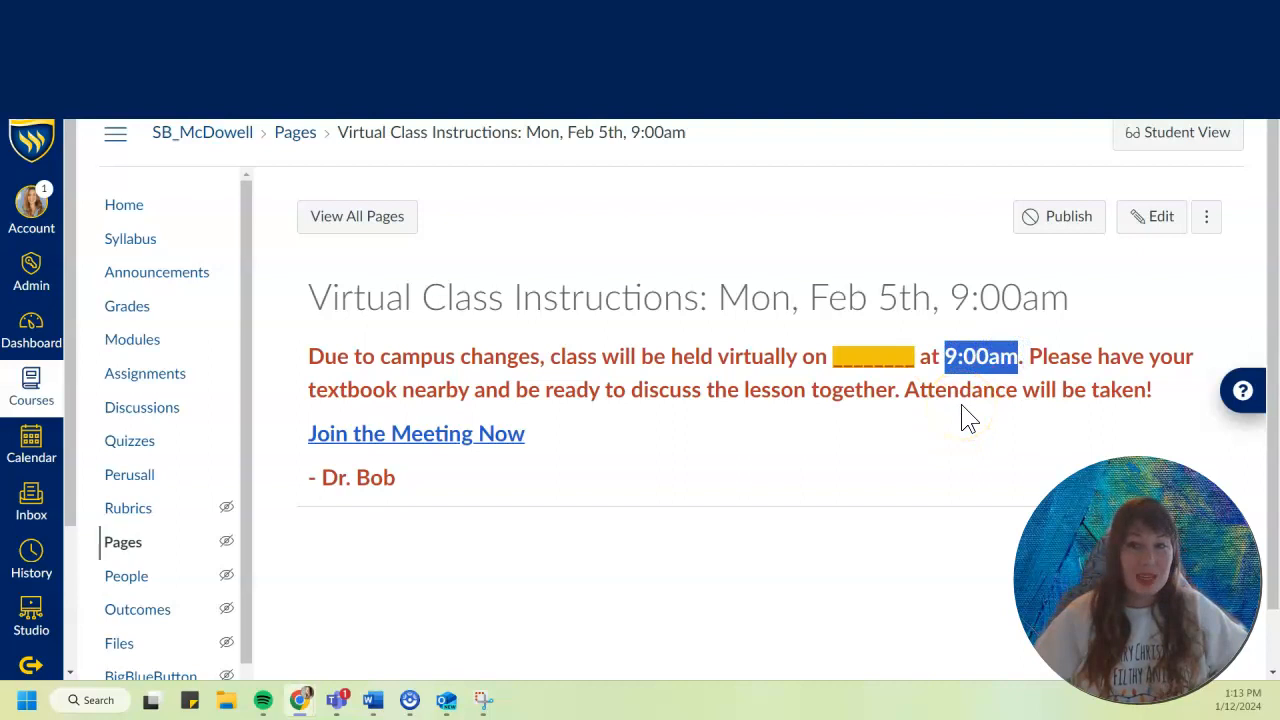
left_click(960, 390)
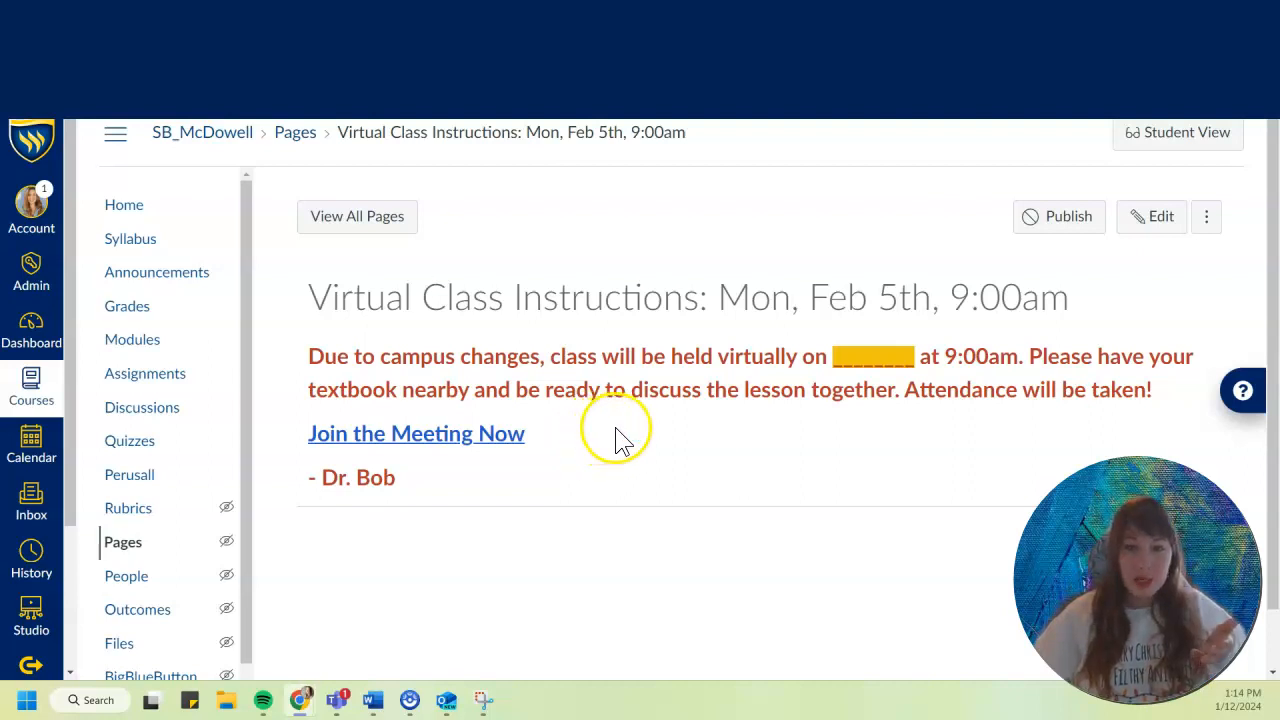
left_click(1151, 229)
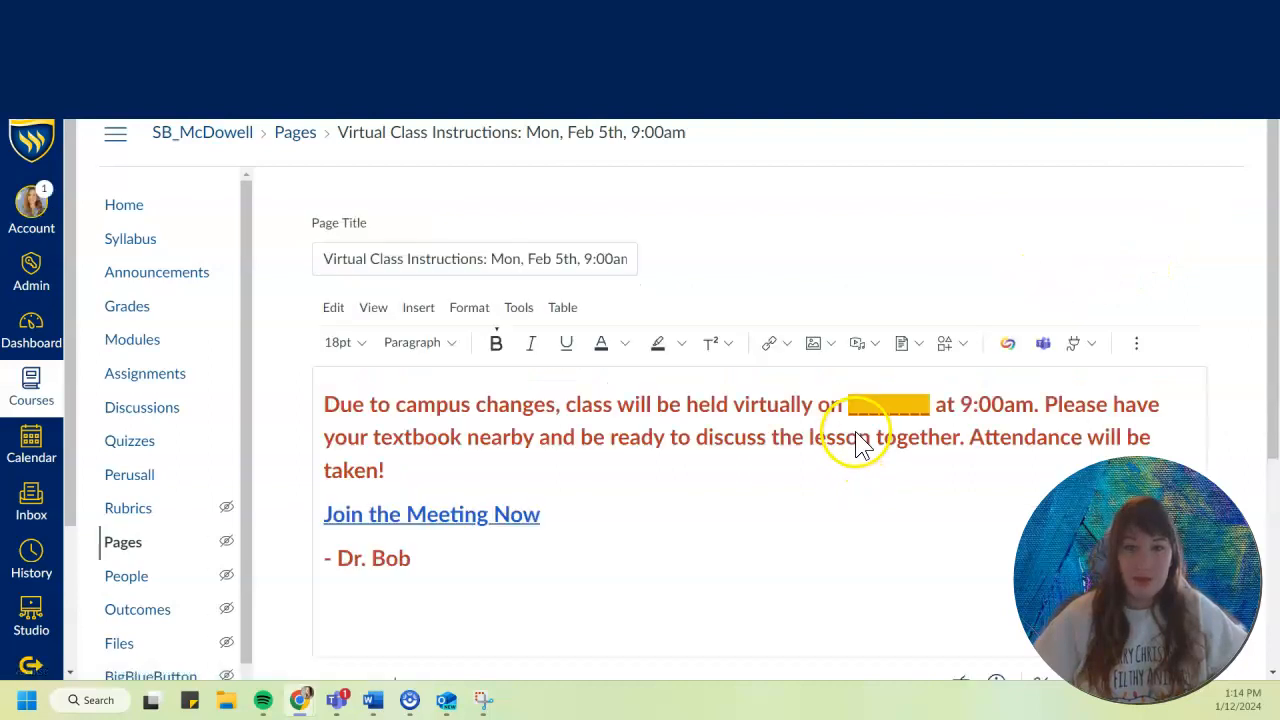
Add a blank line below the class announcement and delete the existing "Join the Meeting Now" link.
left_click_drag(400, 470, 320, 403)
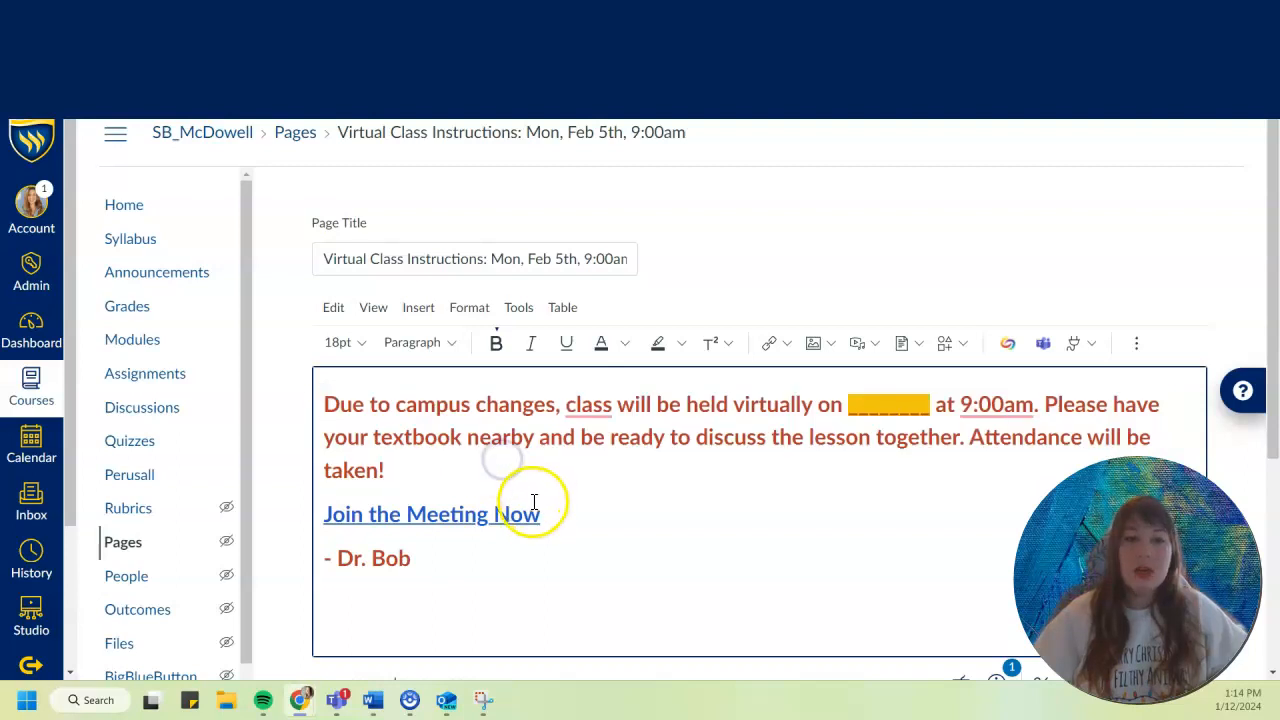
left_click_drag(543, 512, 324, 502)
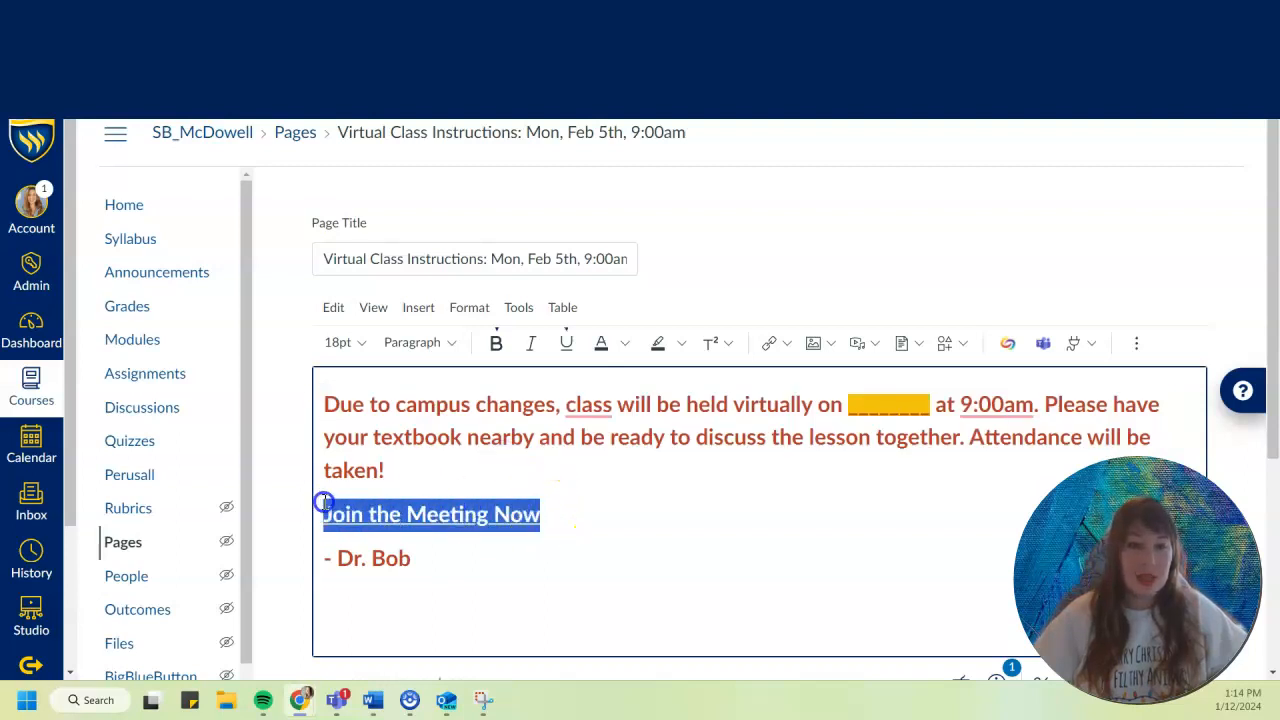
left_click(430, 471)
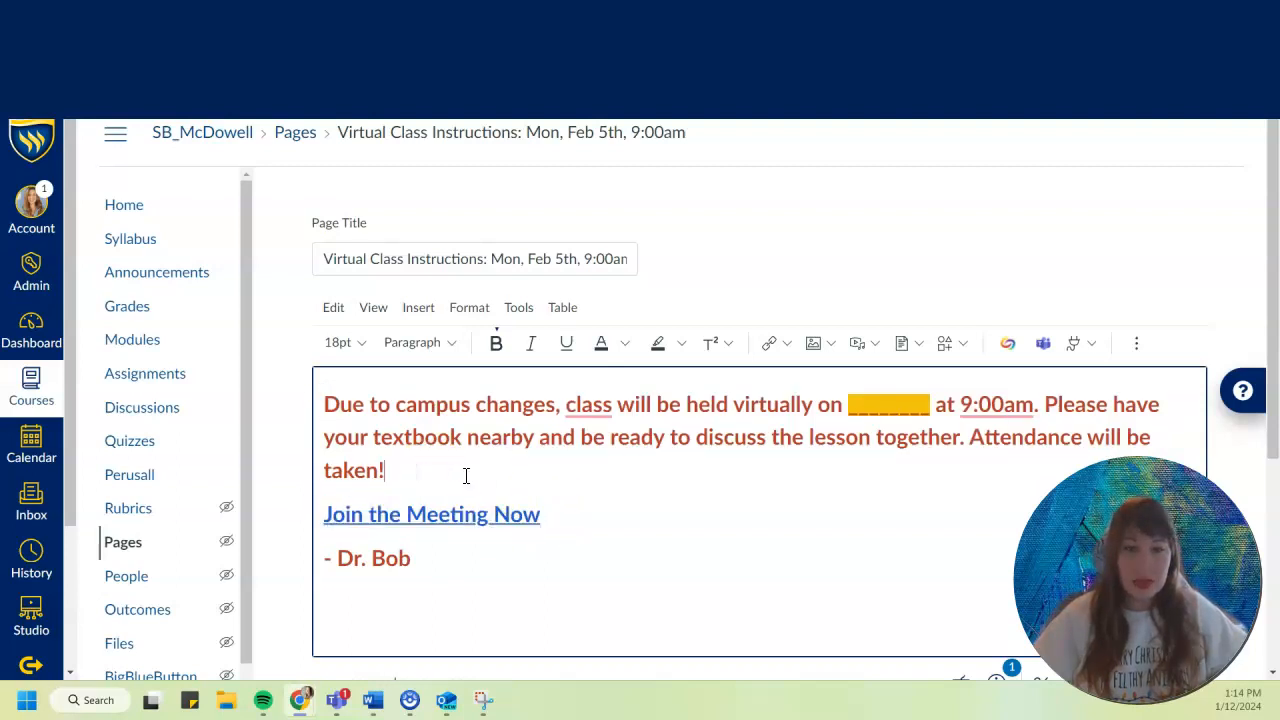
key("Return")
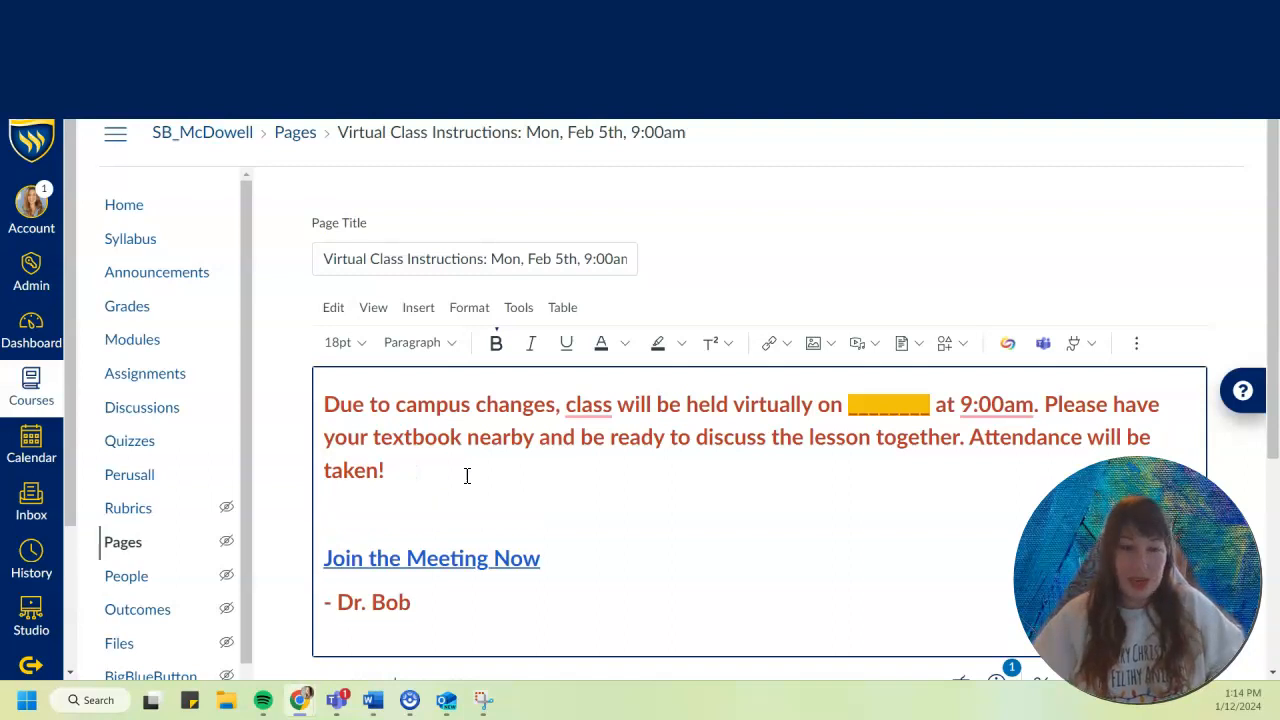
left_click_drag(531, 557, 328, 538)
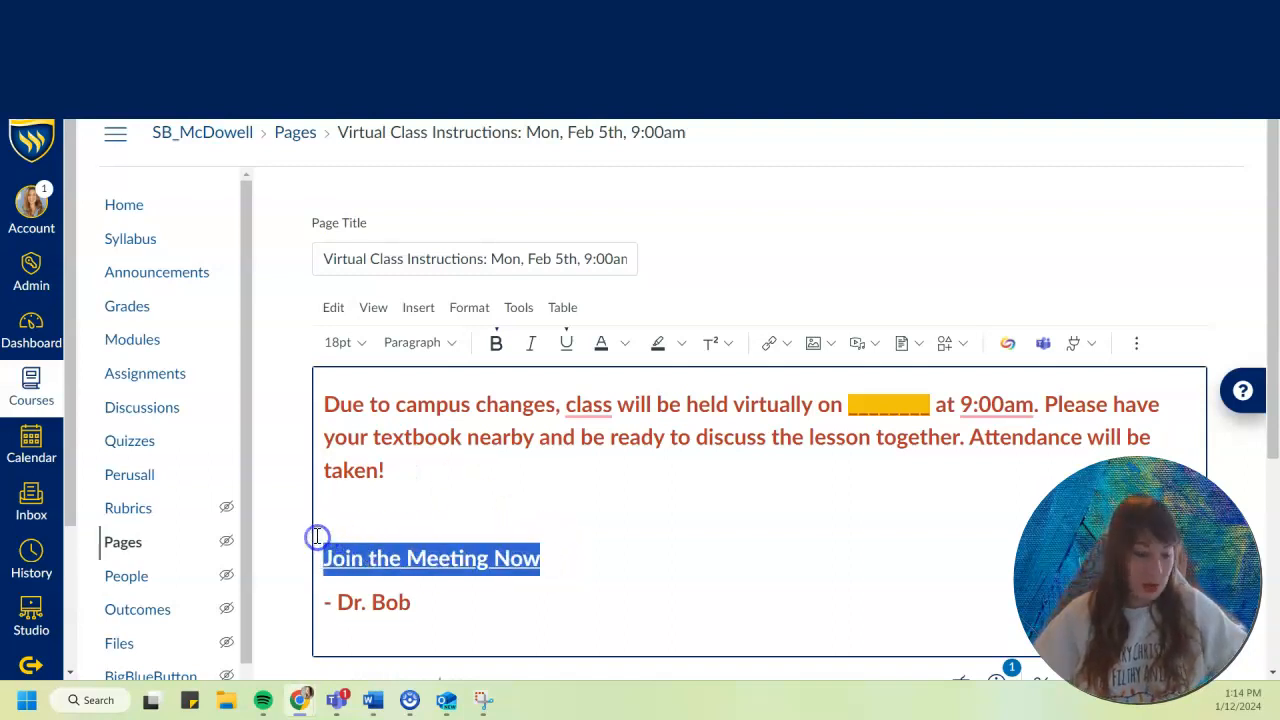
key("BackSpace")
left_click(489, 543)
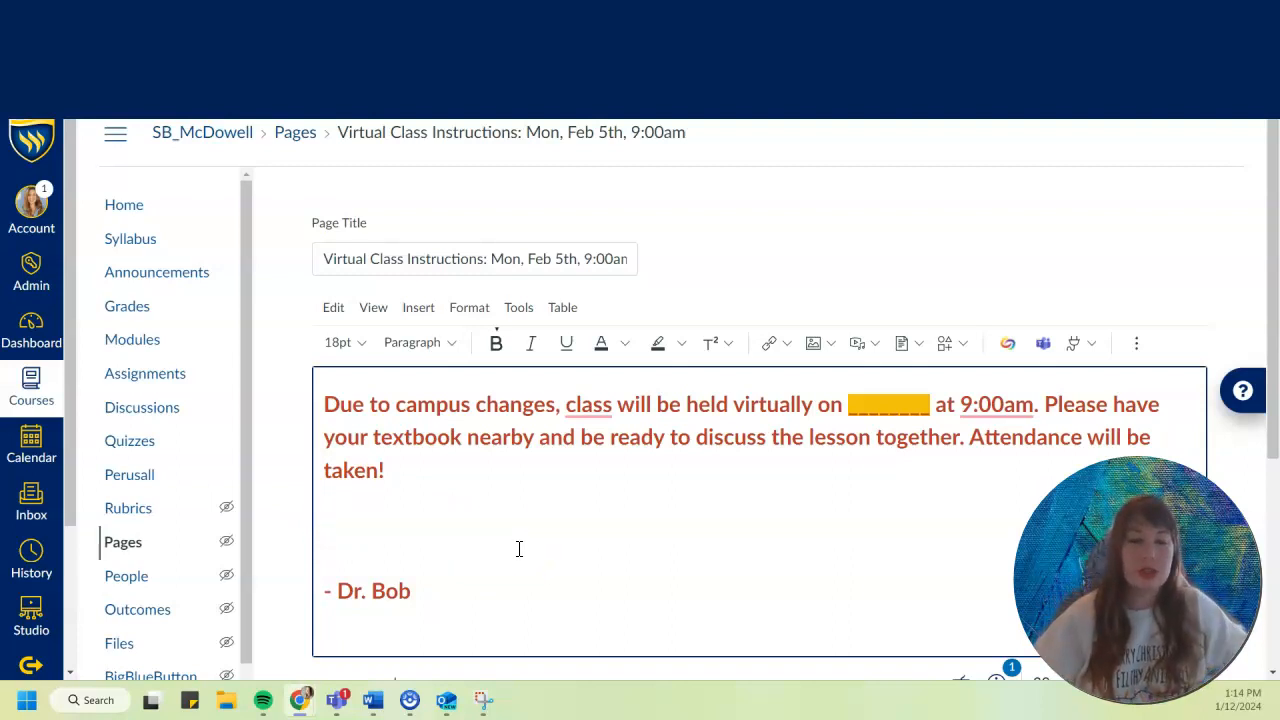
Start creating a new Microsoft Teams meeting link on the blank line below the announcement.
left_click(332, 511)
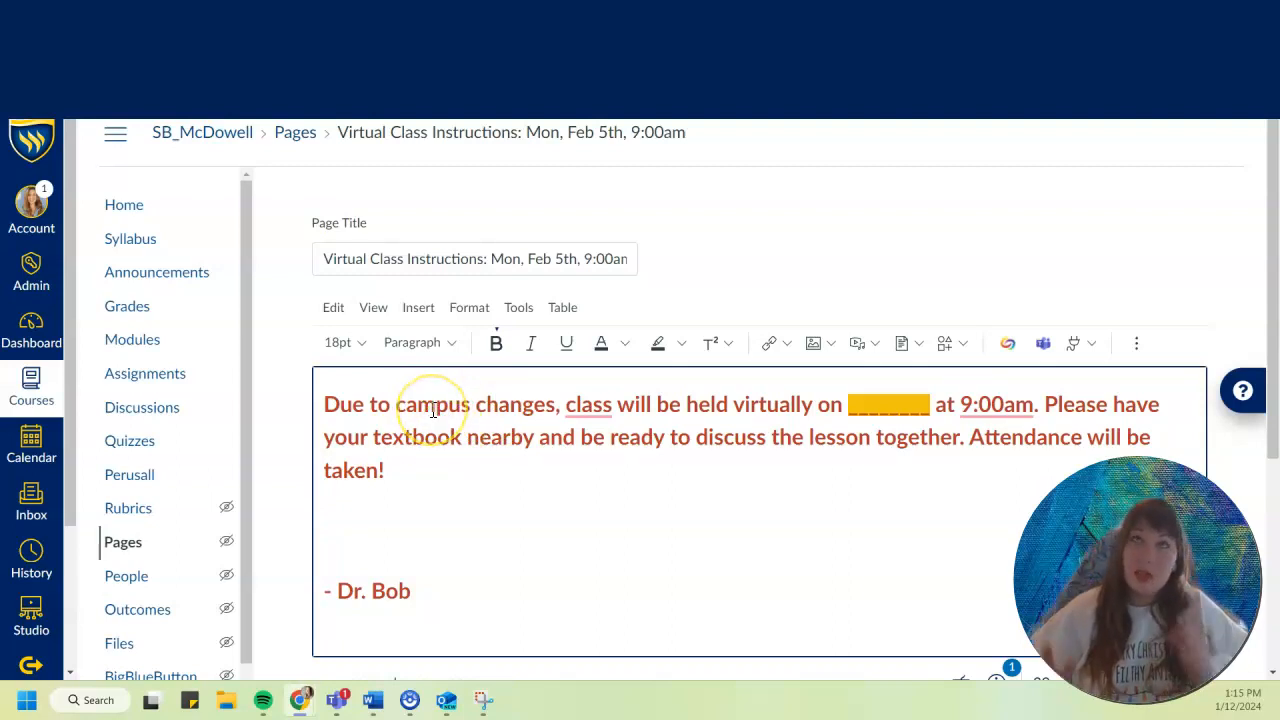
left_click(340, 517)
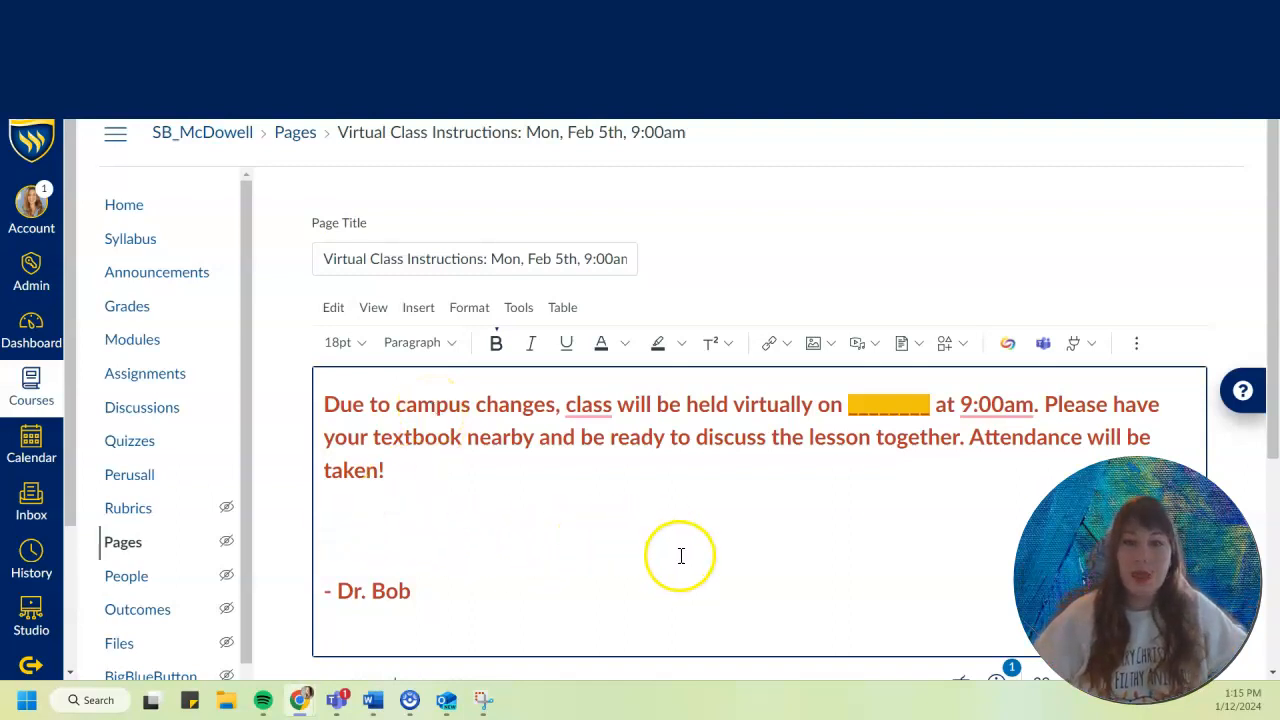
left_click(1043, 345)
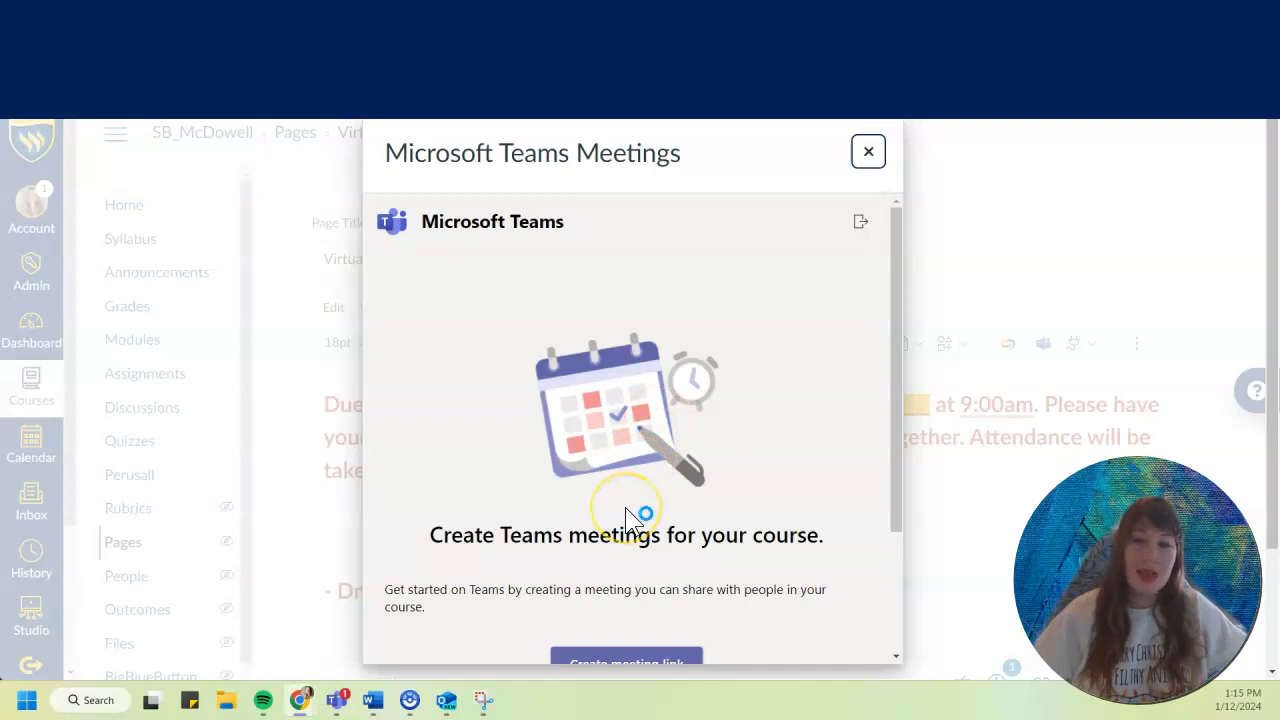
scroll(634, 510, "down", 2)
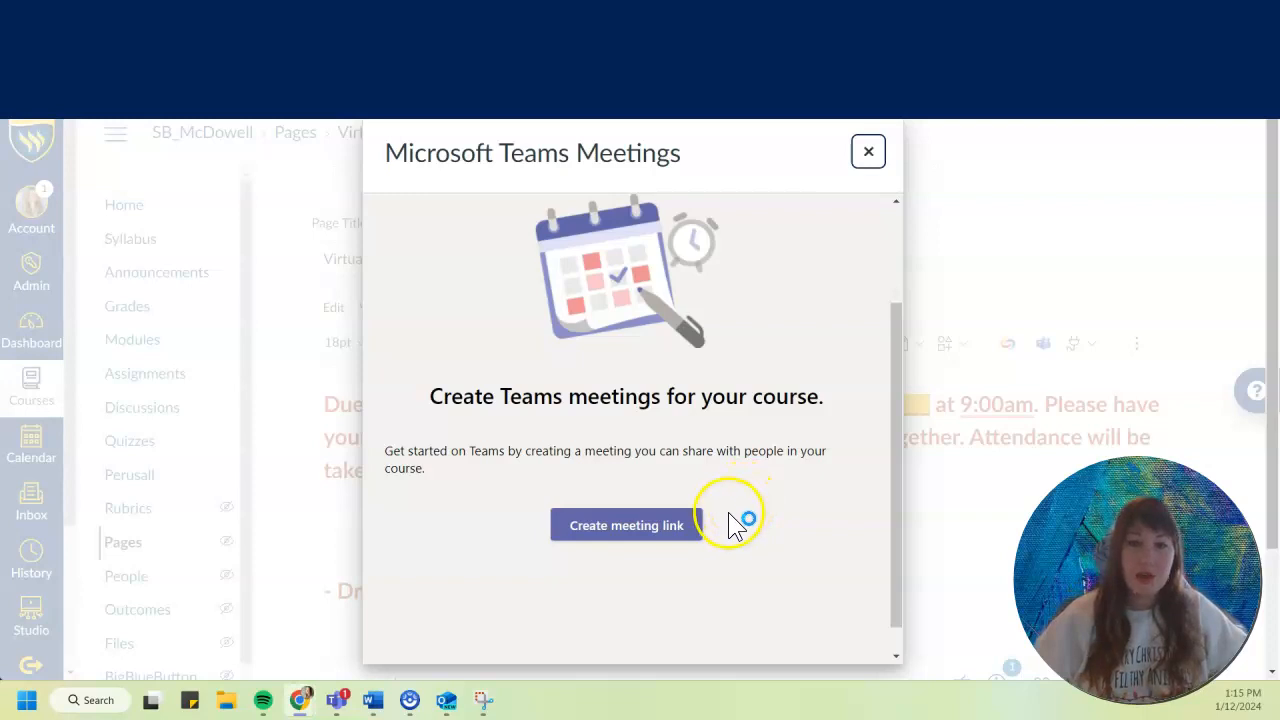
left_click(608, 541)
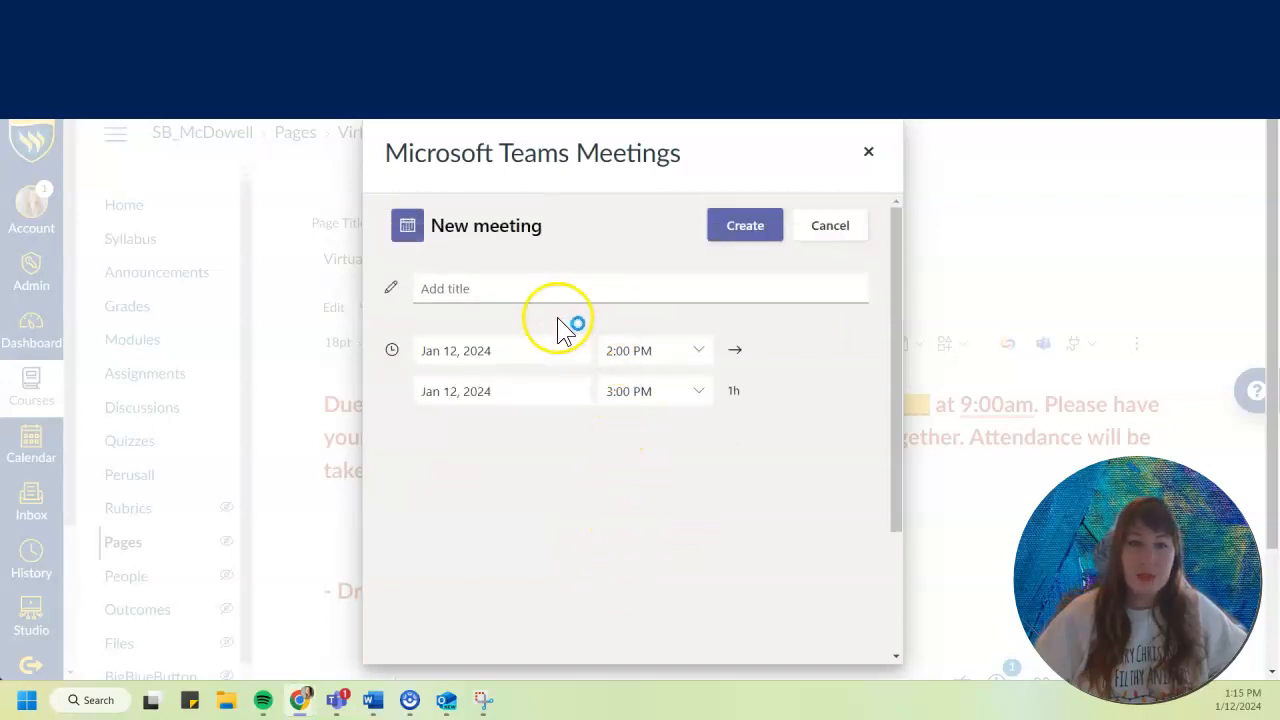
Set the new Teams meeting's date to Jan 17, 2024.
left_click(486, 287)
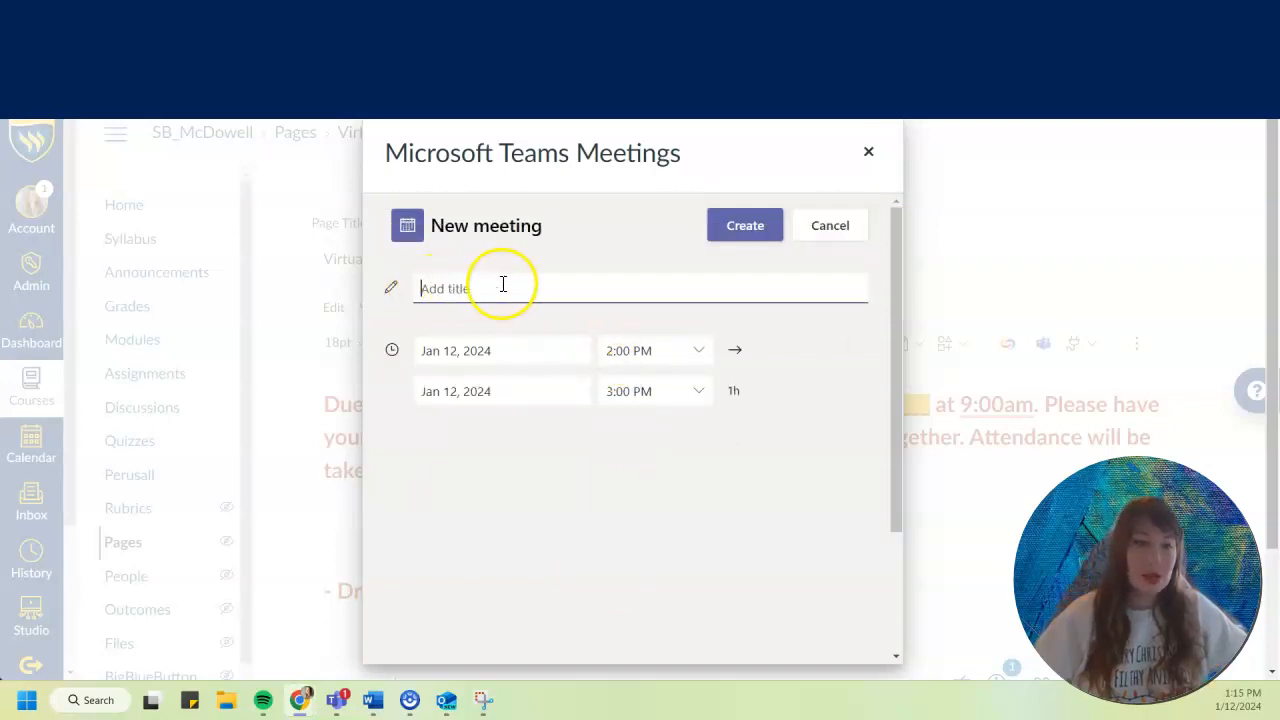
left_click(569, 358)
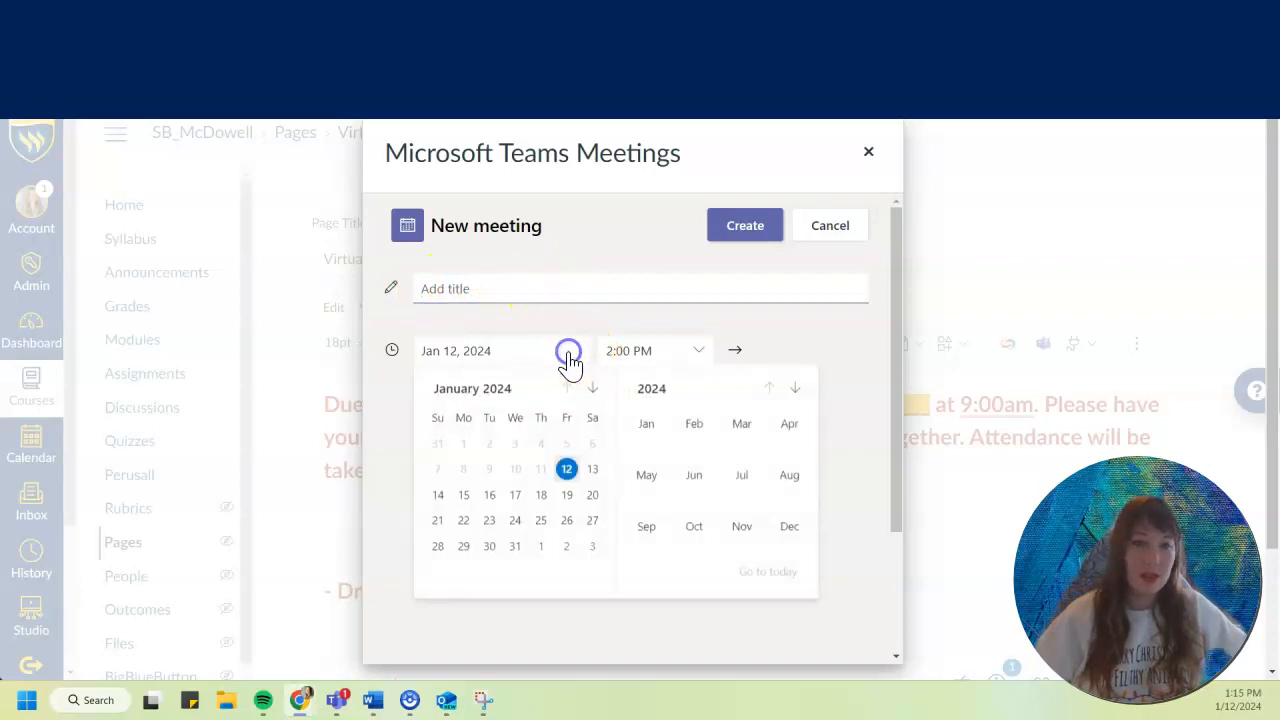
left_click(520, 497)
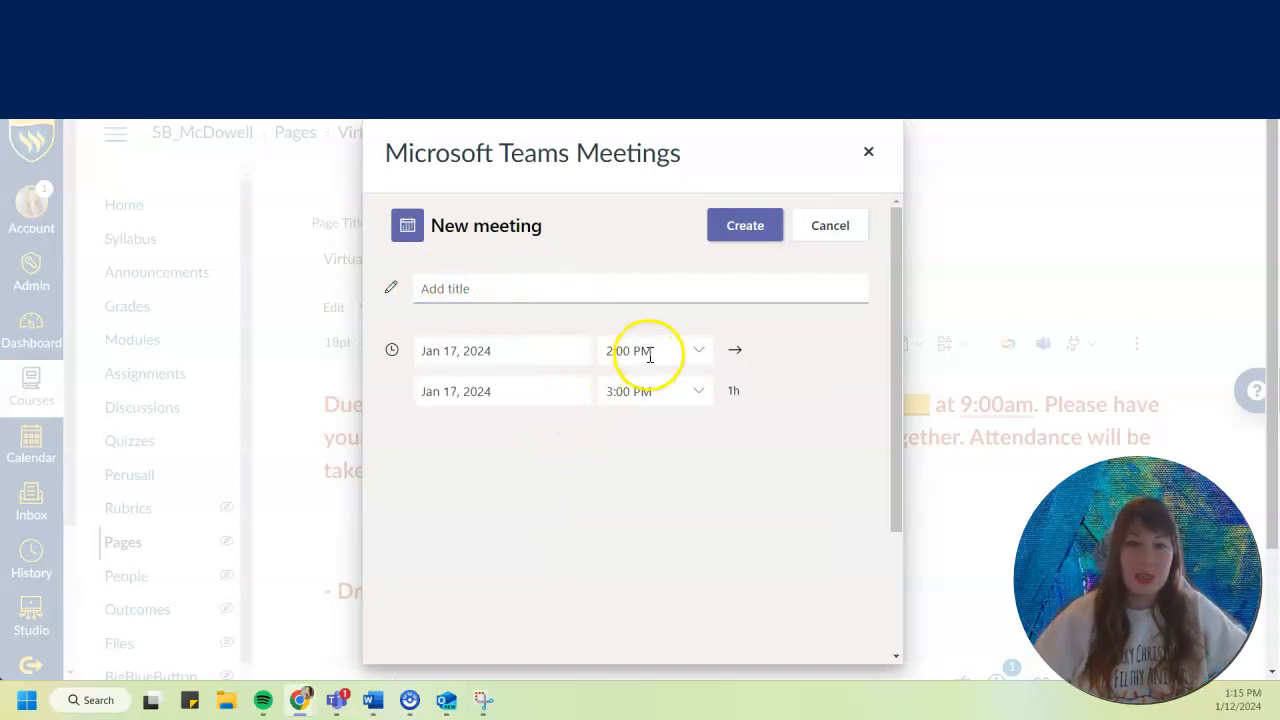
Set the meeting's start time to 1:30 AM and open the end time choices.
left_click(694, 350)
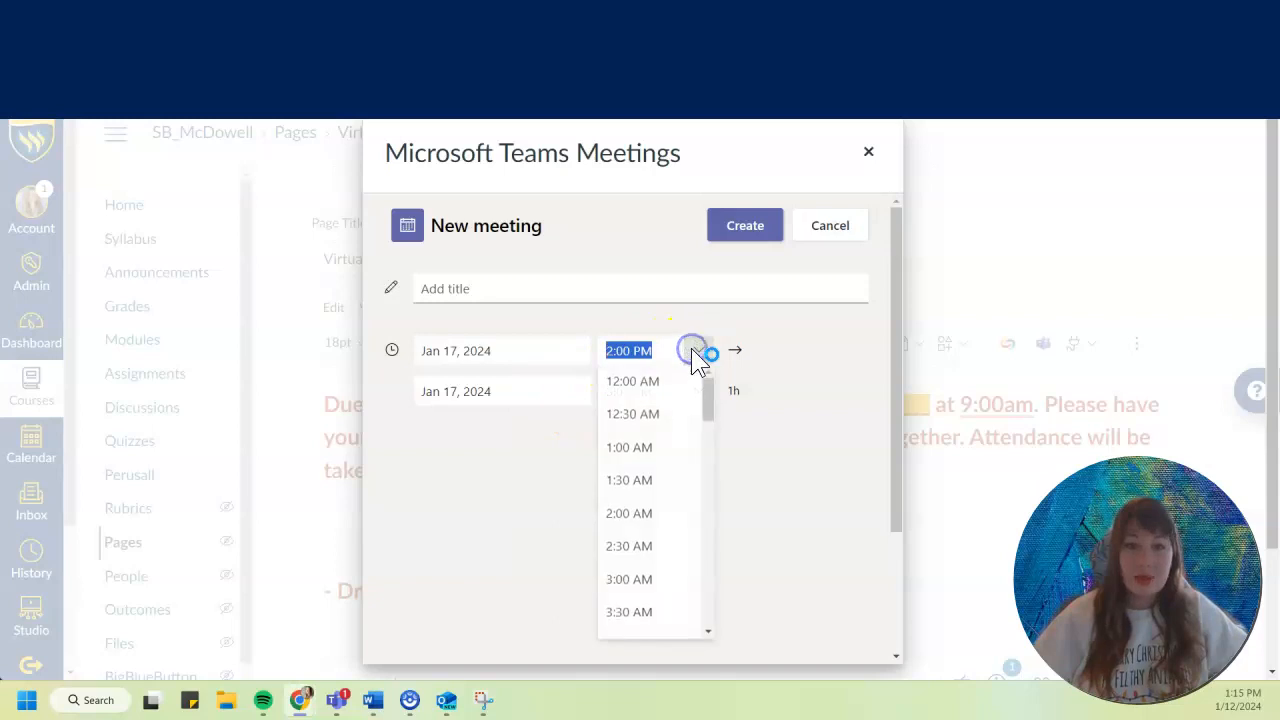
left_click(645, 485)
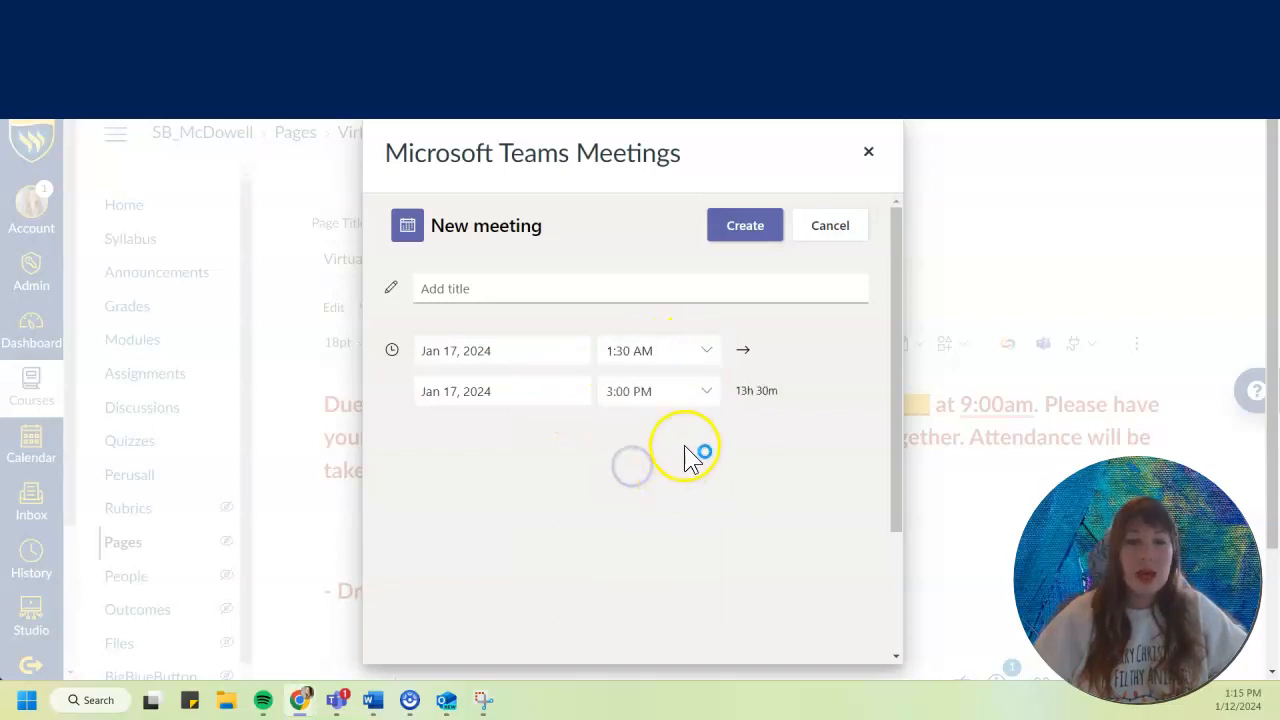
left_click(705, 392)
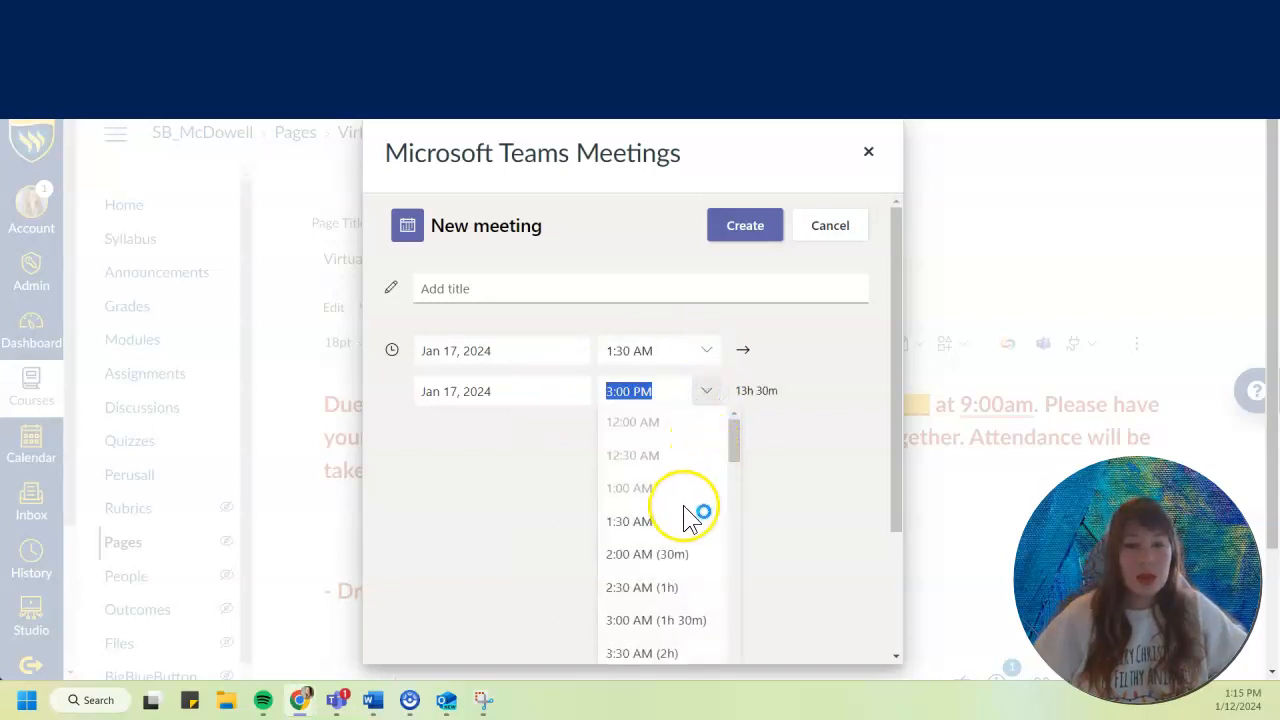
Set the meeting's start time to 10:00 AM.
left_click(708, 350)
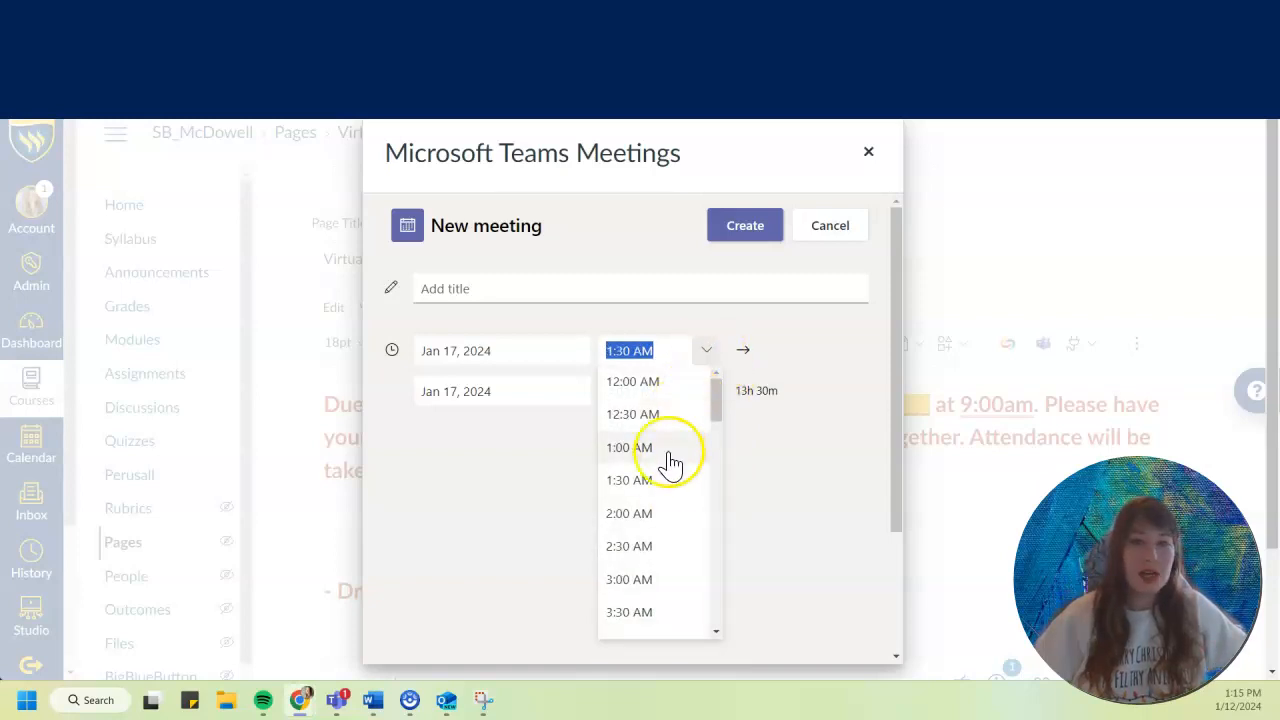
scroll(668, 480, "down", 3)
scroll(668, 485, "down", 3)
left_click(652, 496)
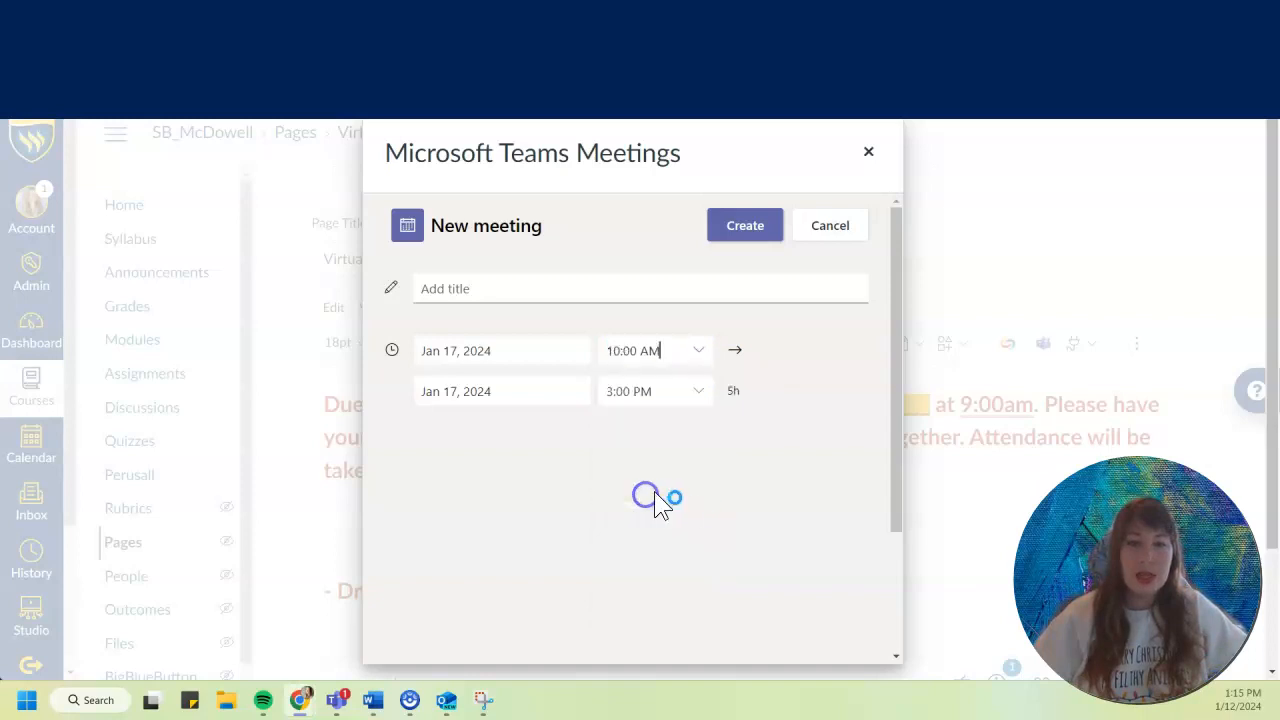
Set the new Teams meeting's end time to 1:00 PM.
left_click(698, 394)
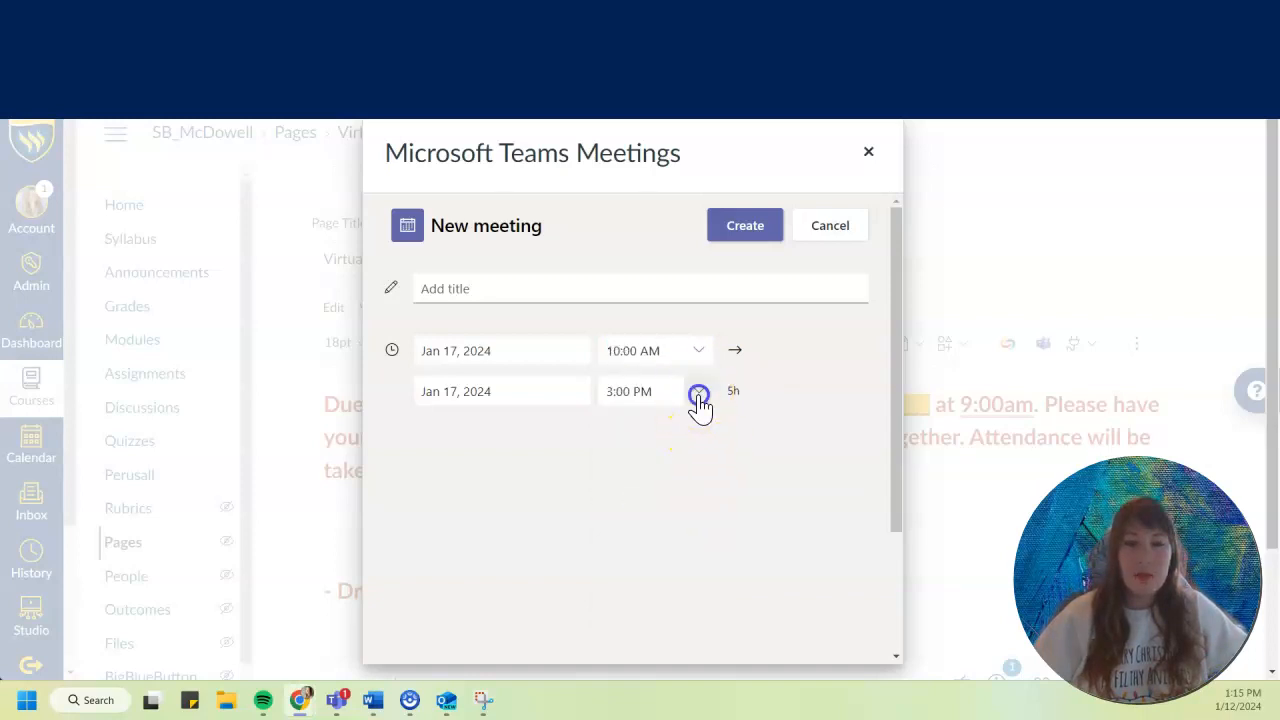
scroll(688, 520, "down", 3)
scroll(682, 511, "down", 6)
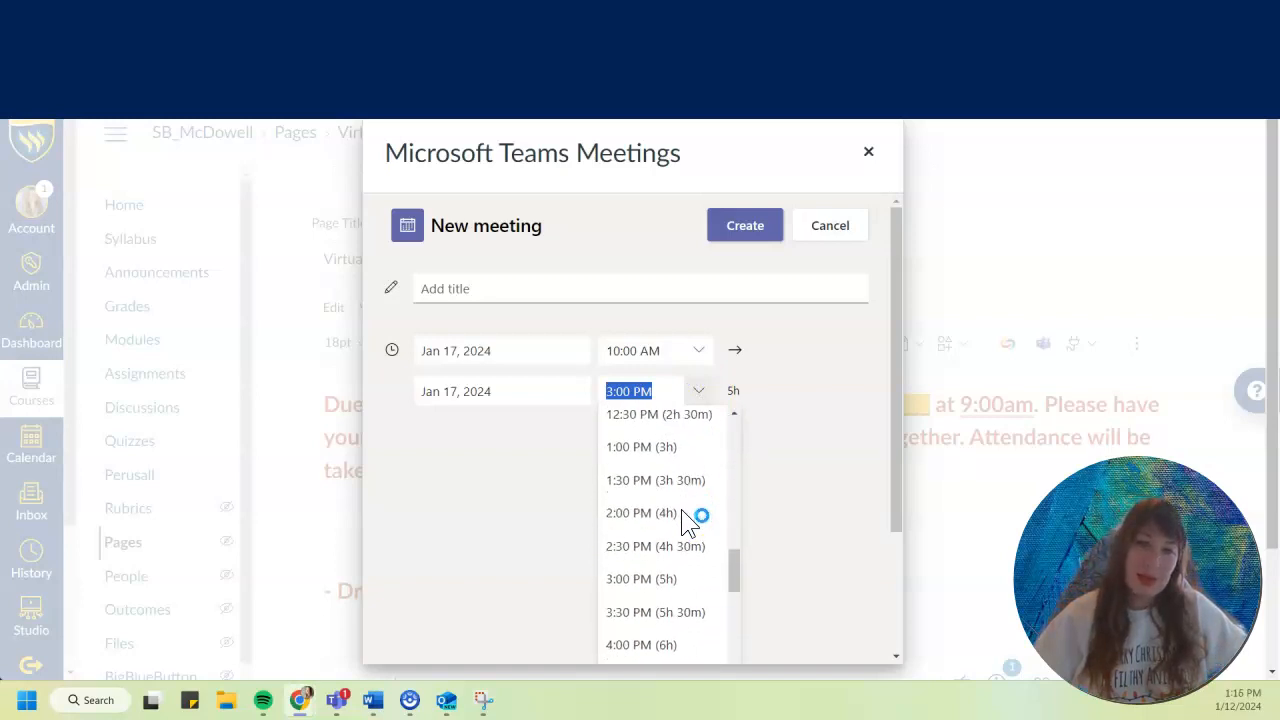
scroll(688, 522, "up", 2)
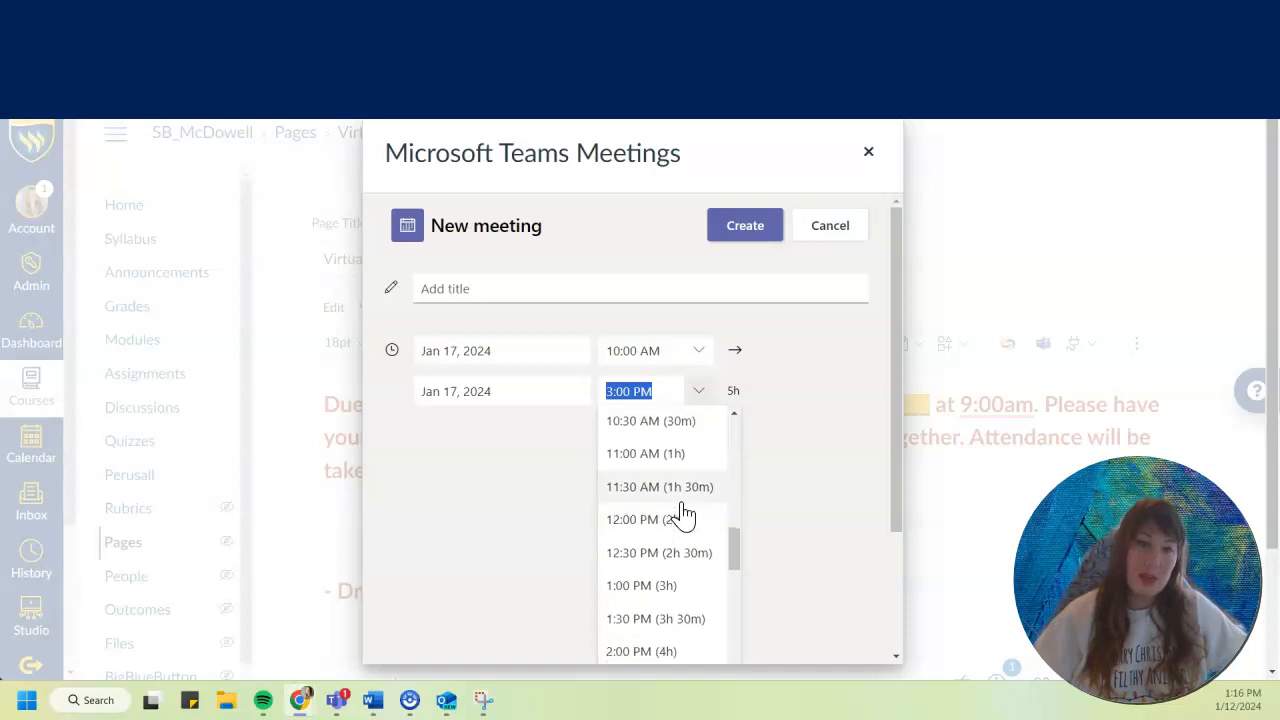
left_click(625, 586)
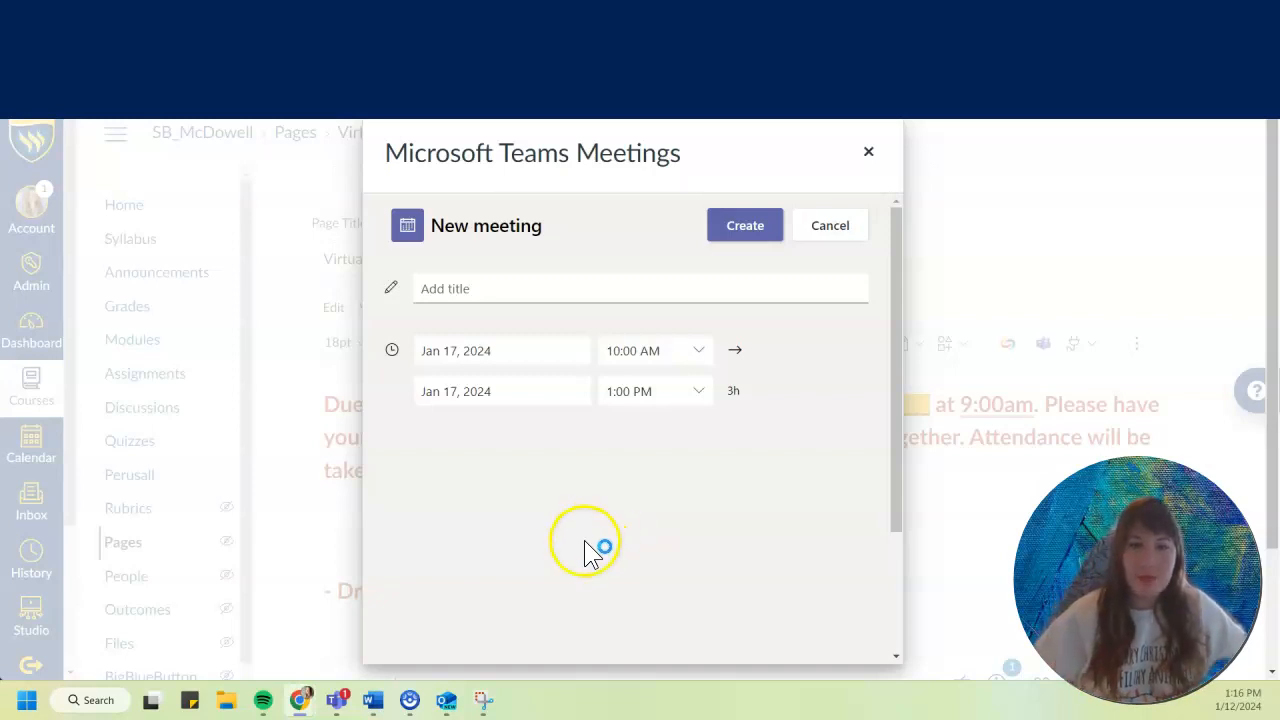
Title the meeting Online Class and create it.
left_click(451, 288)
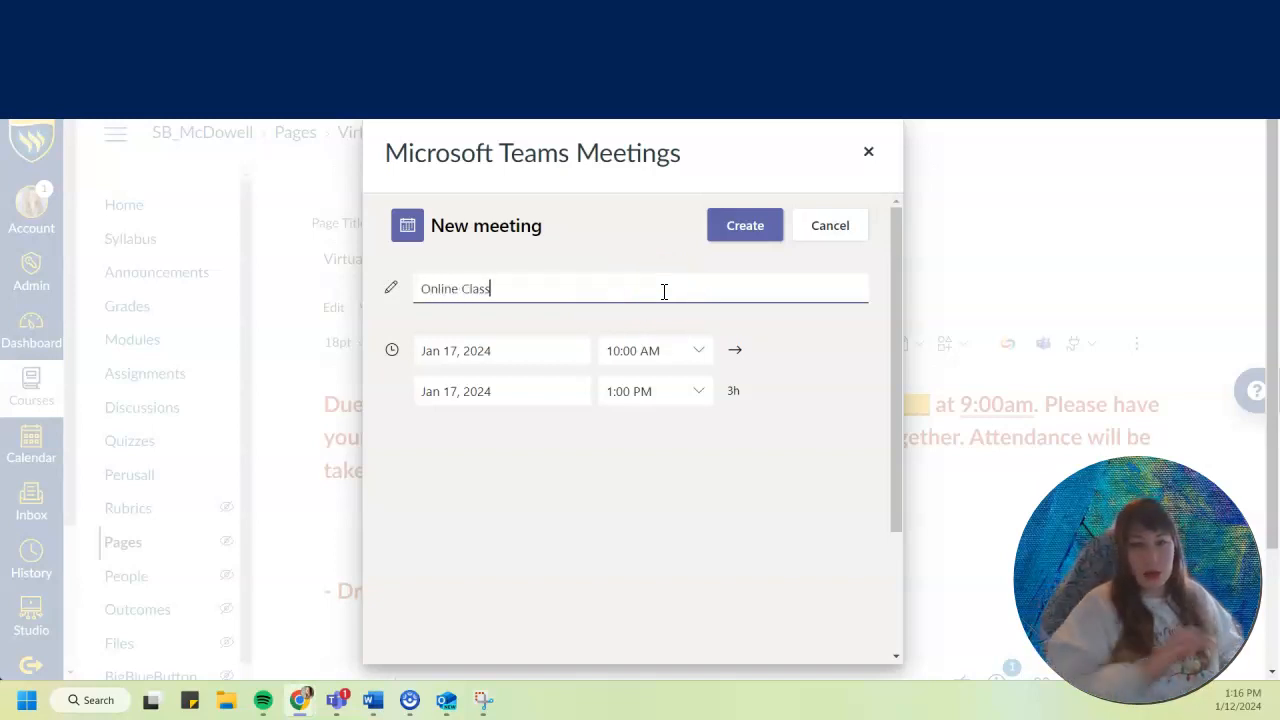
left_click(743, 230)
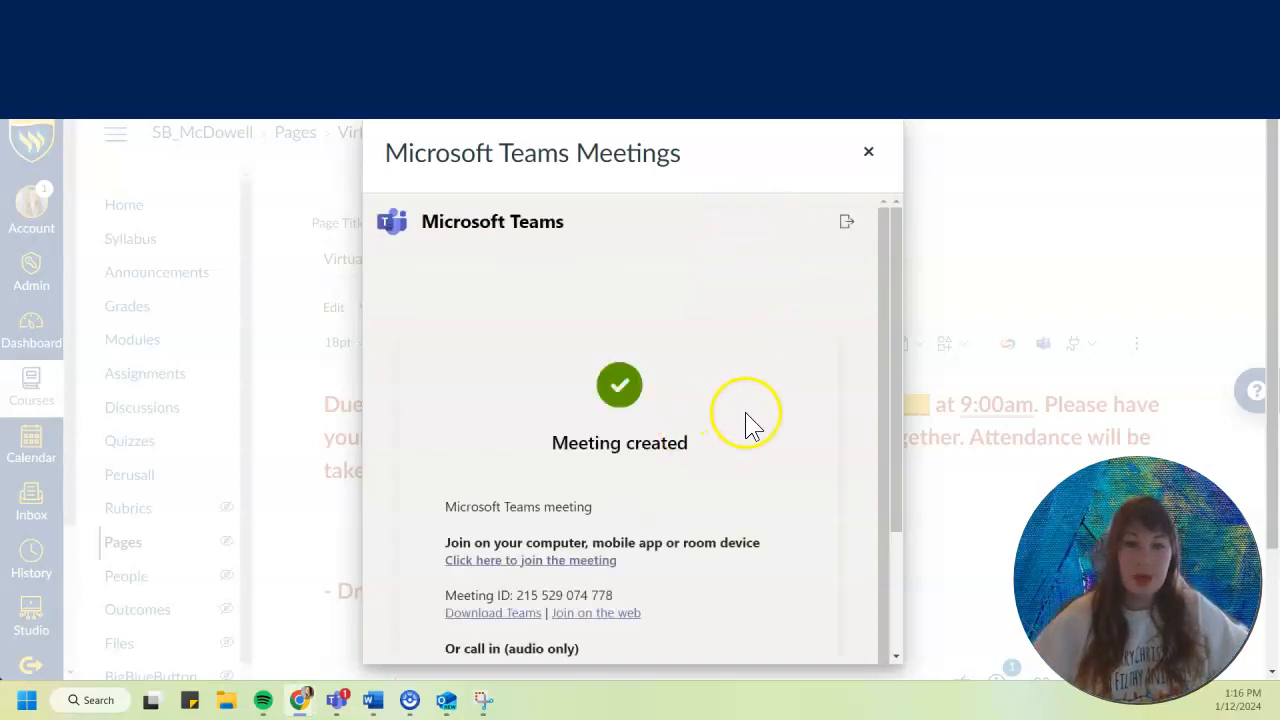
Copy the created meeting's join details and insert the meeting link into the page below the announcement text.
scroll(788, 381, "down", 1)
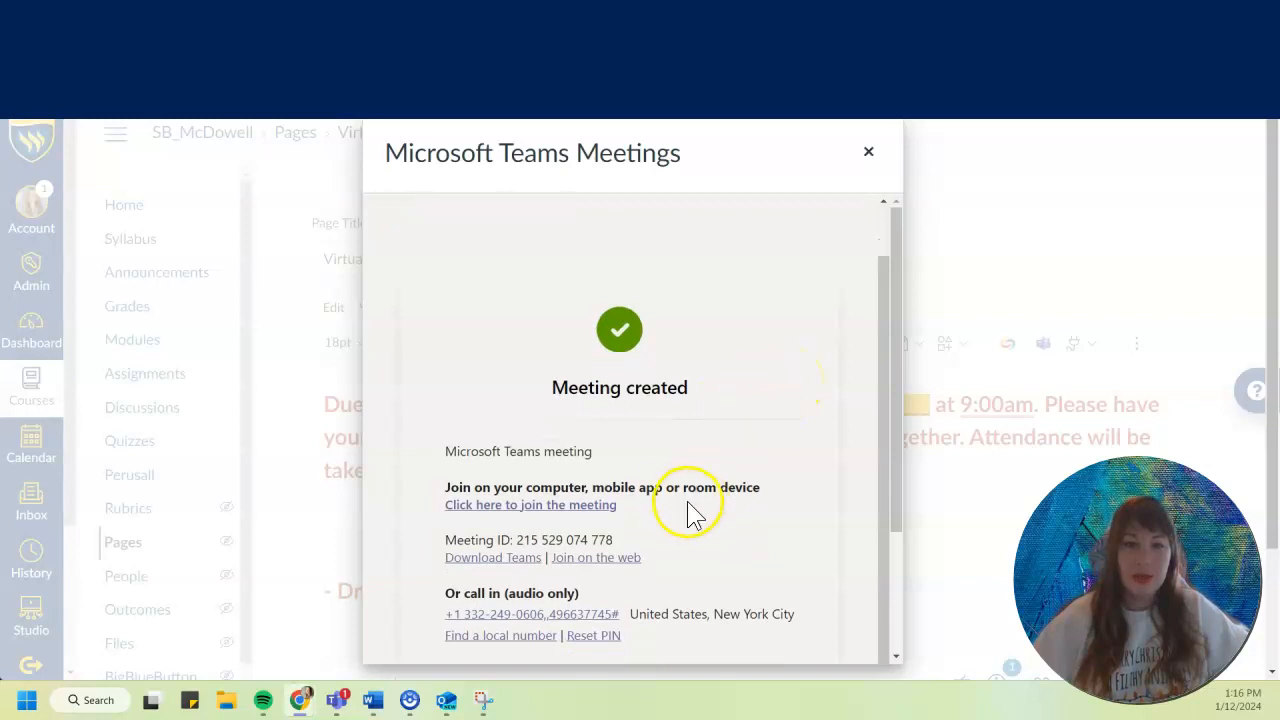
left_click_drag(639, 501, 439, 502)
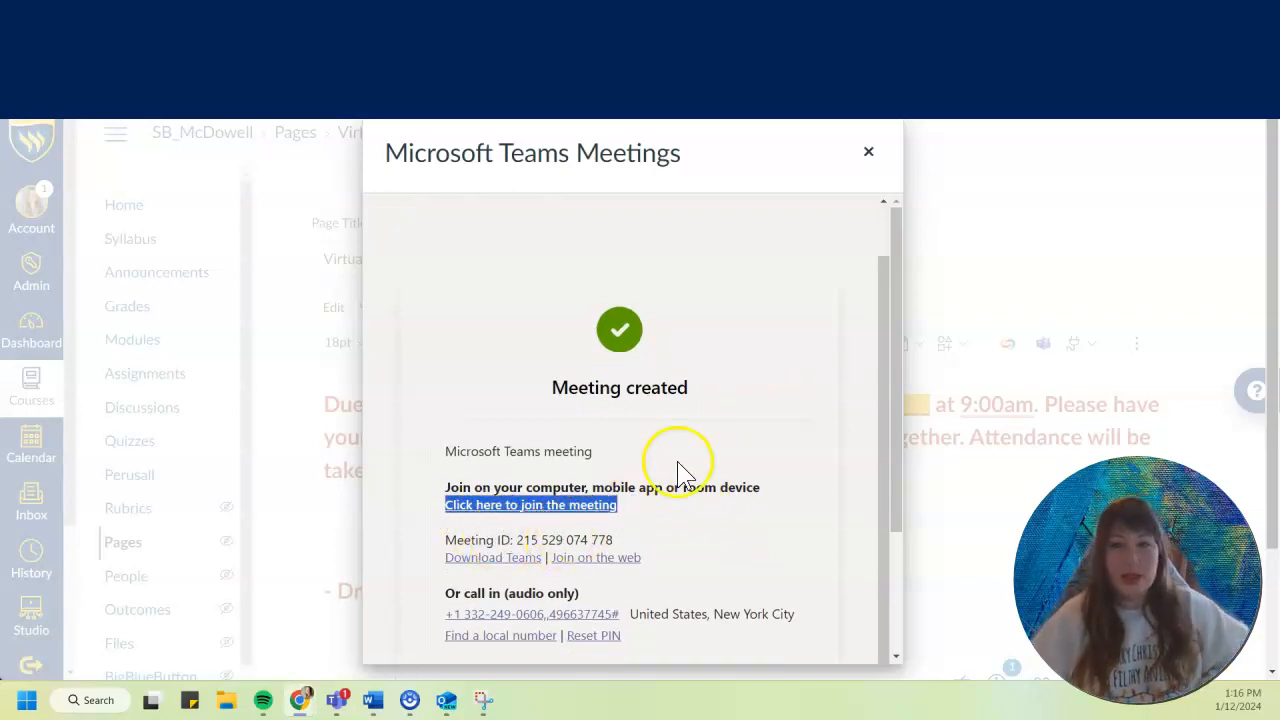
scroll(737, 421, "down", 3)
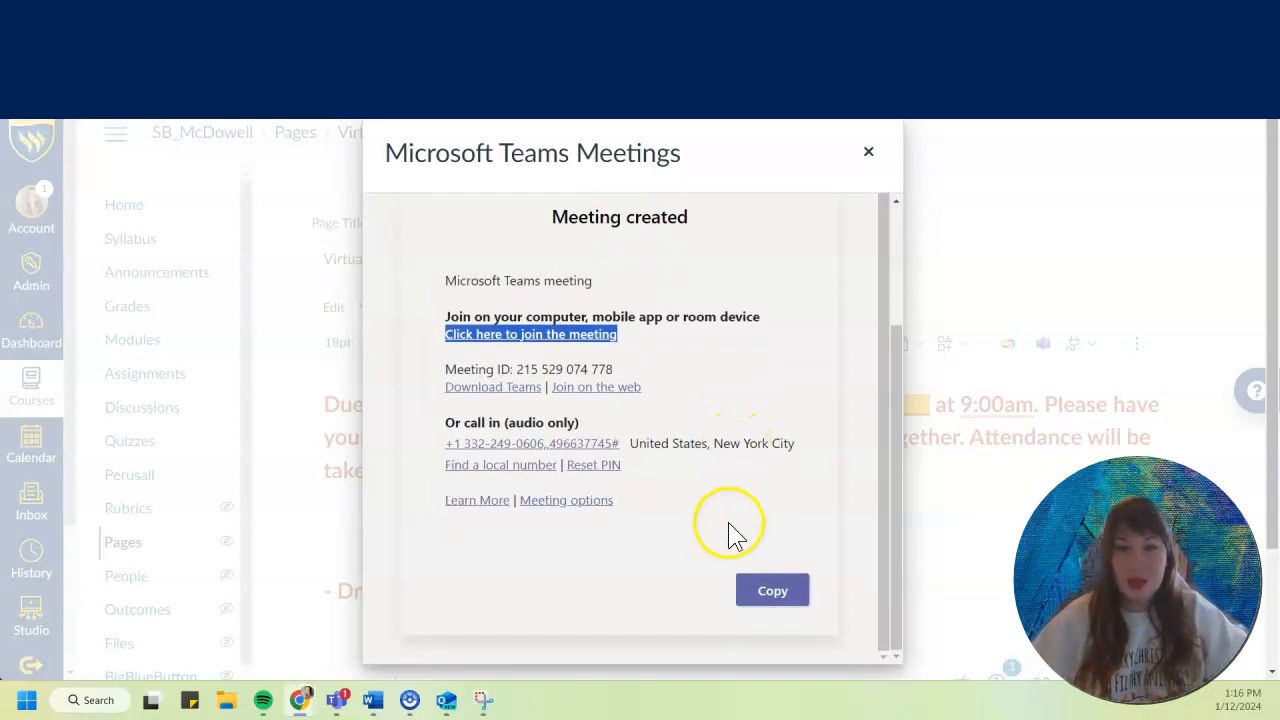
left_click(760, 598)
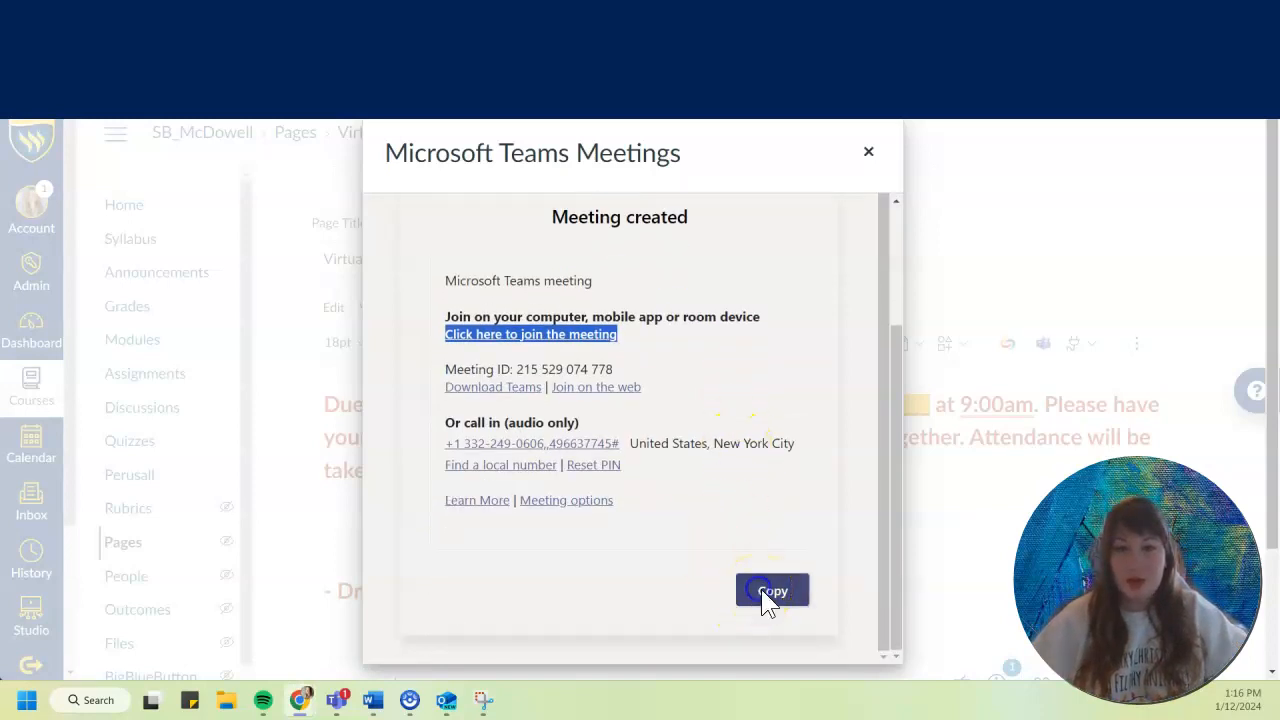
left_click(640, 604)
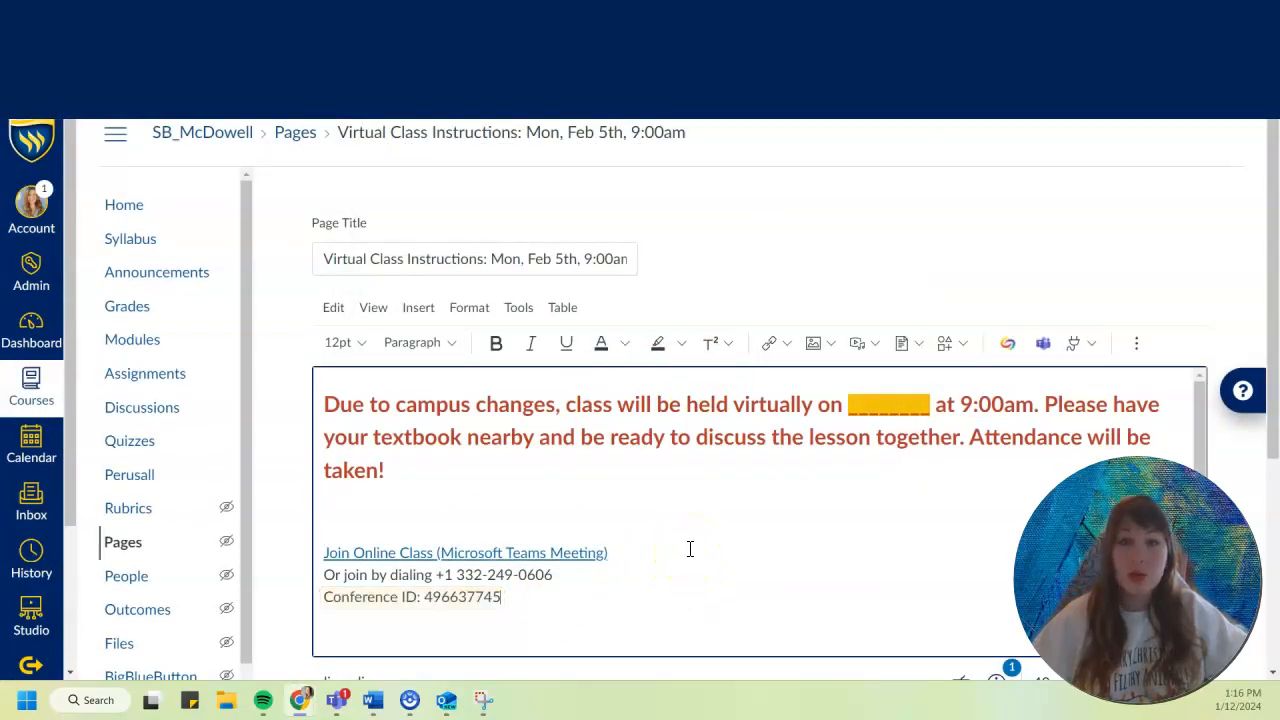
left_click(510, 596)
left_click_drag(510, 596, 323, 577)
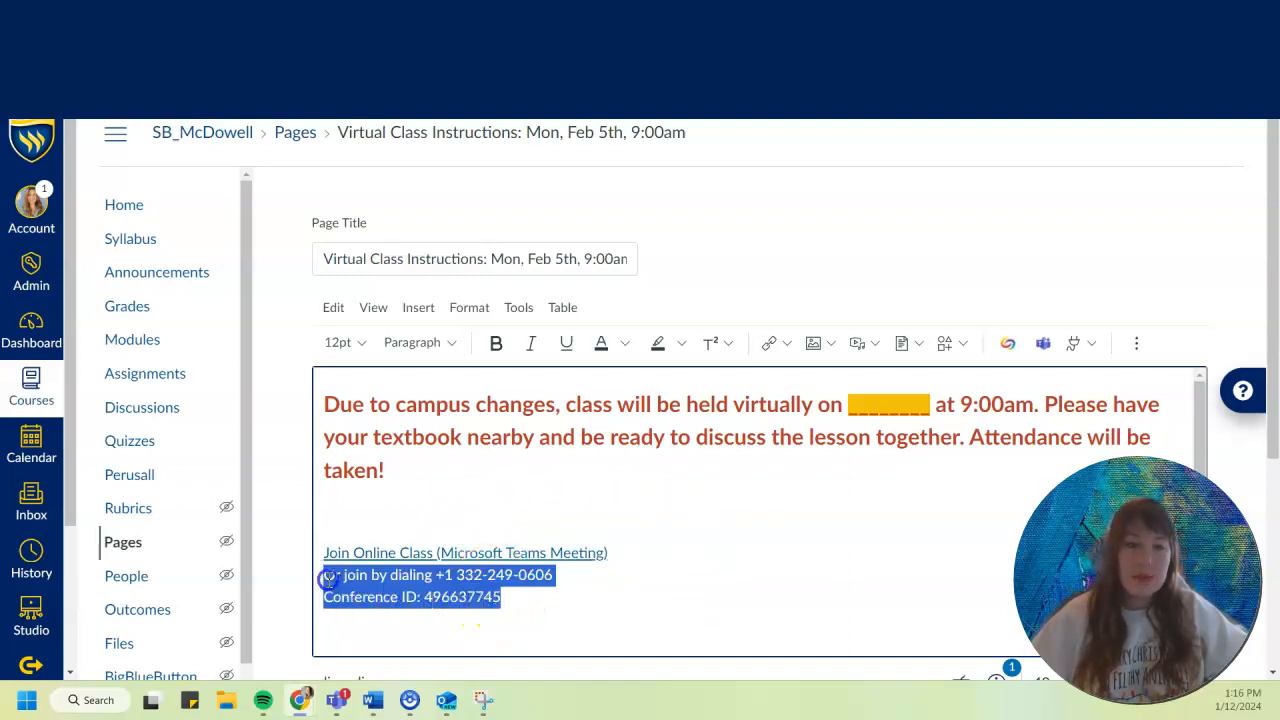
left_click(517, 598)
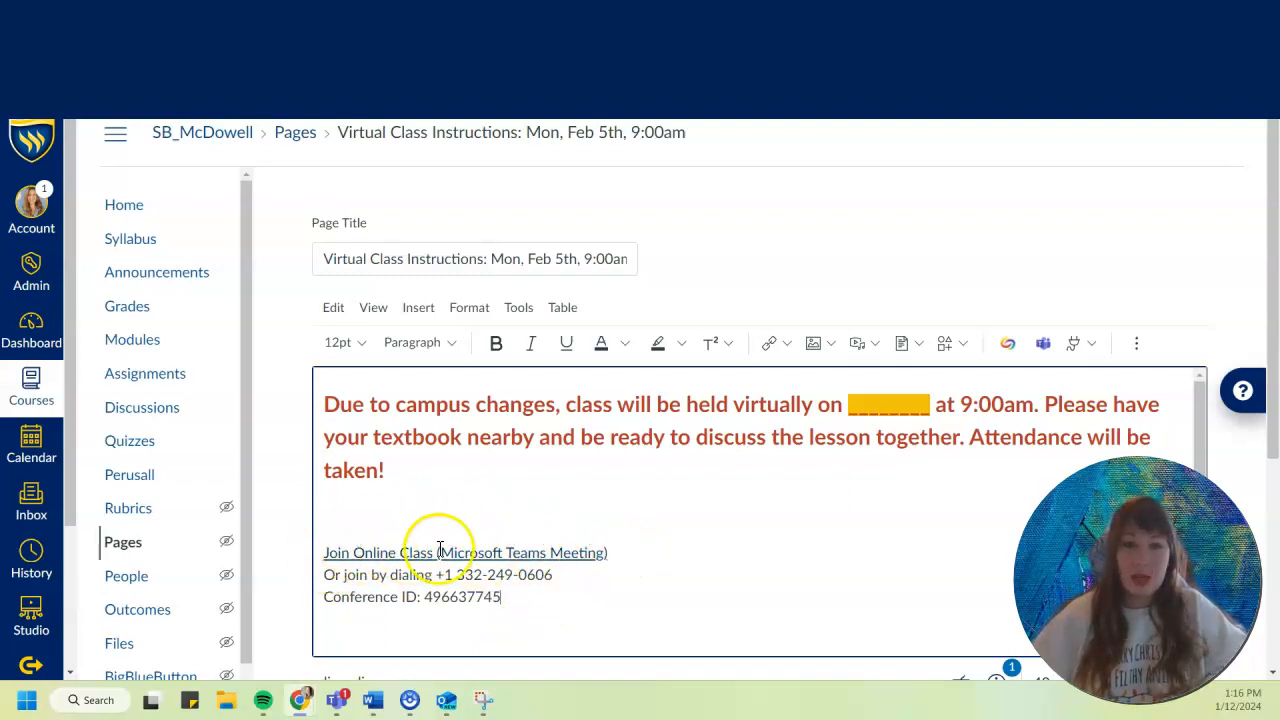
left_click(651, 551)
left_click(717, 502)
scroll(720, 502, "down", 1)
left_click(689, 502)
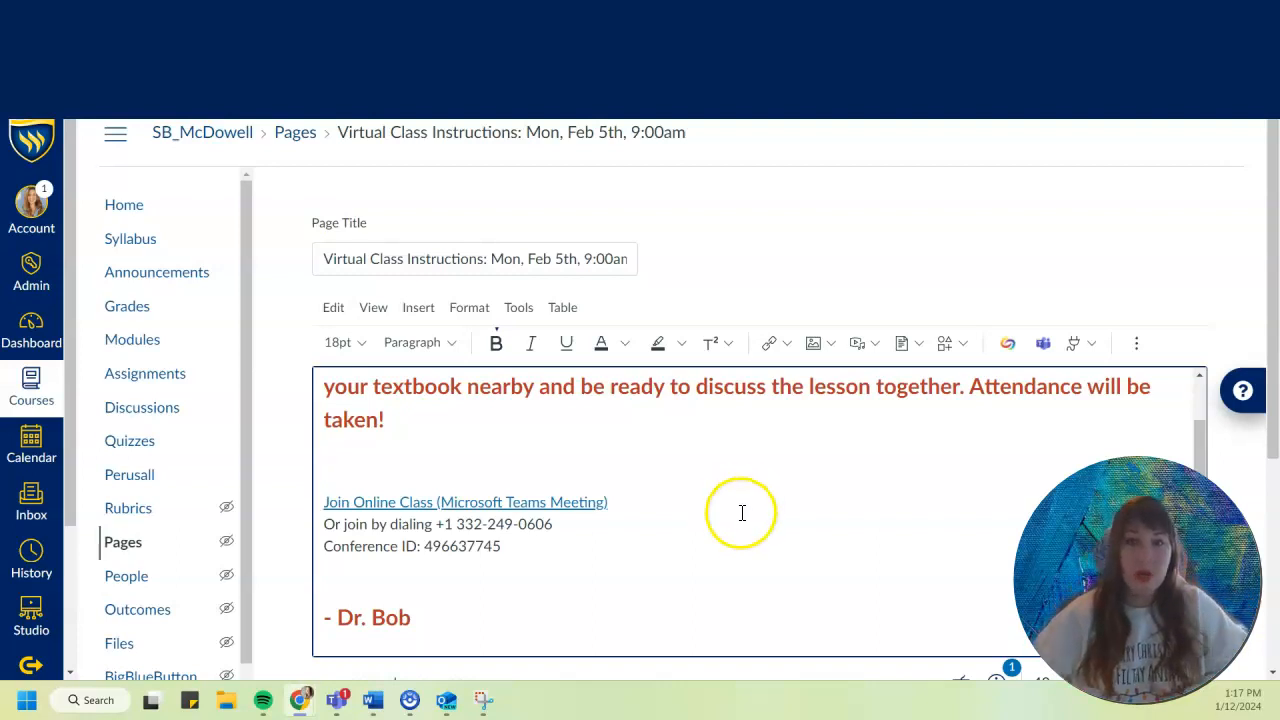
Save the virtual class instructions page and return to the course's Modules list.
scroll(797, 505, "down", 3)
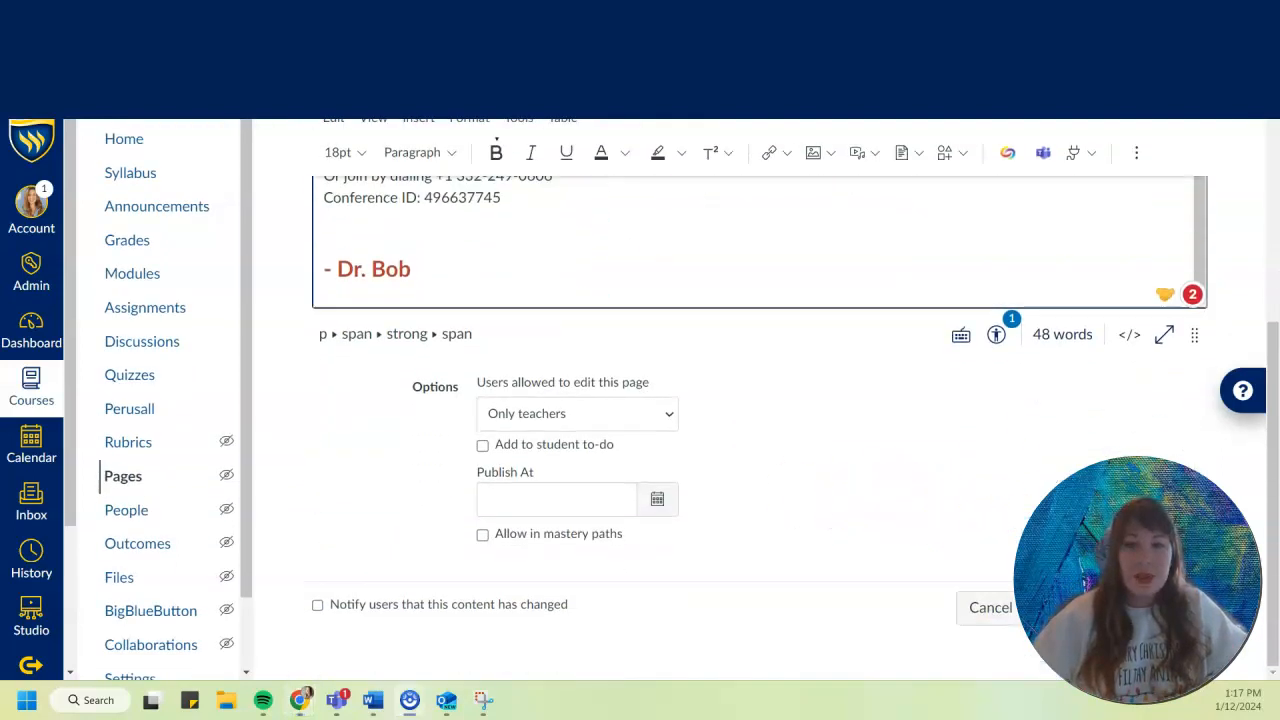
left_click(1187, 608)
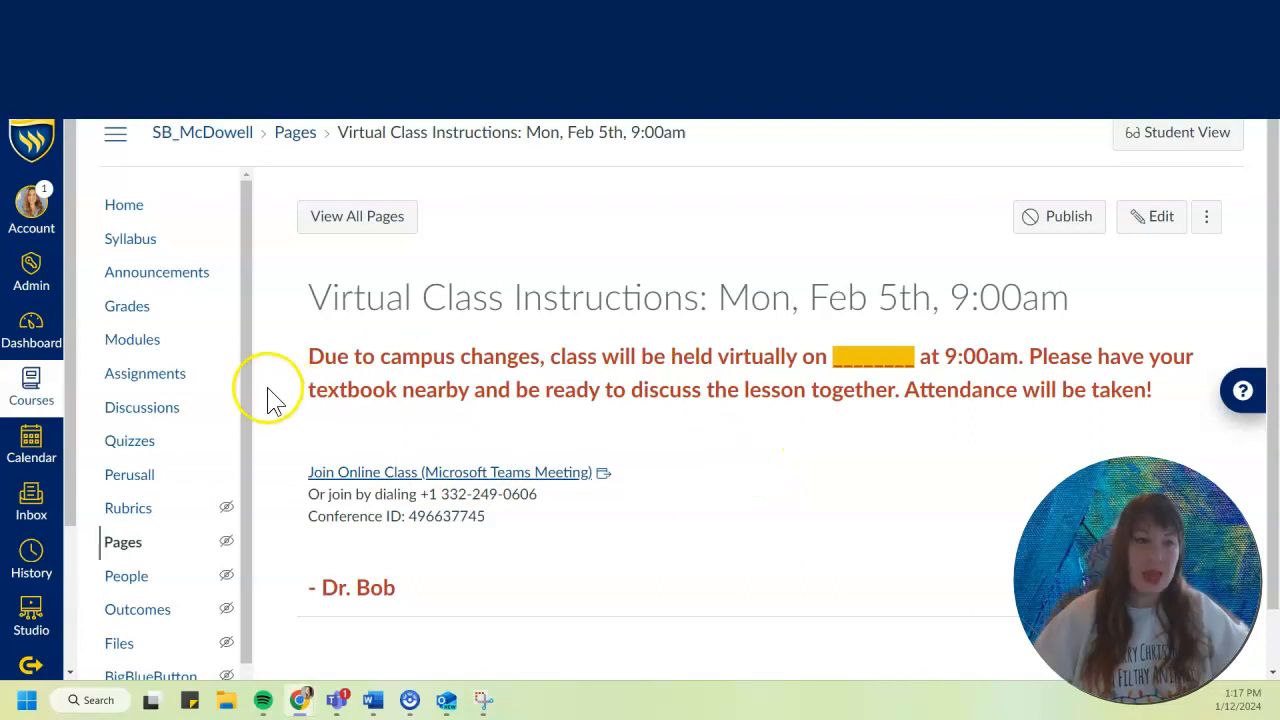
left_click(138, 346)
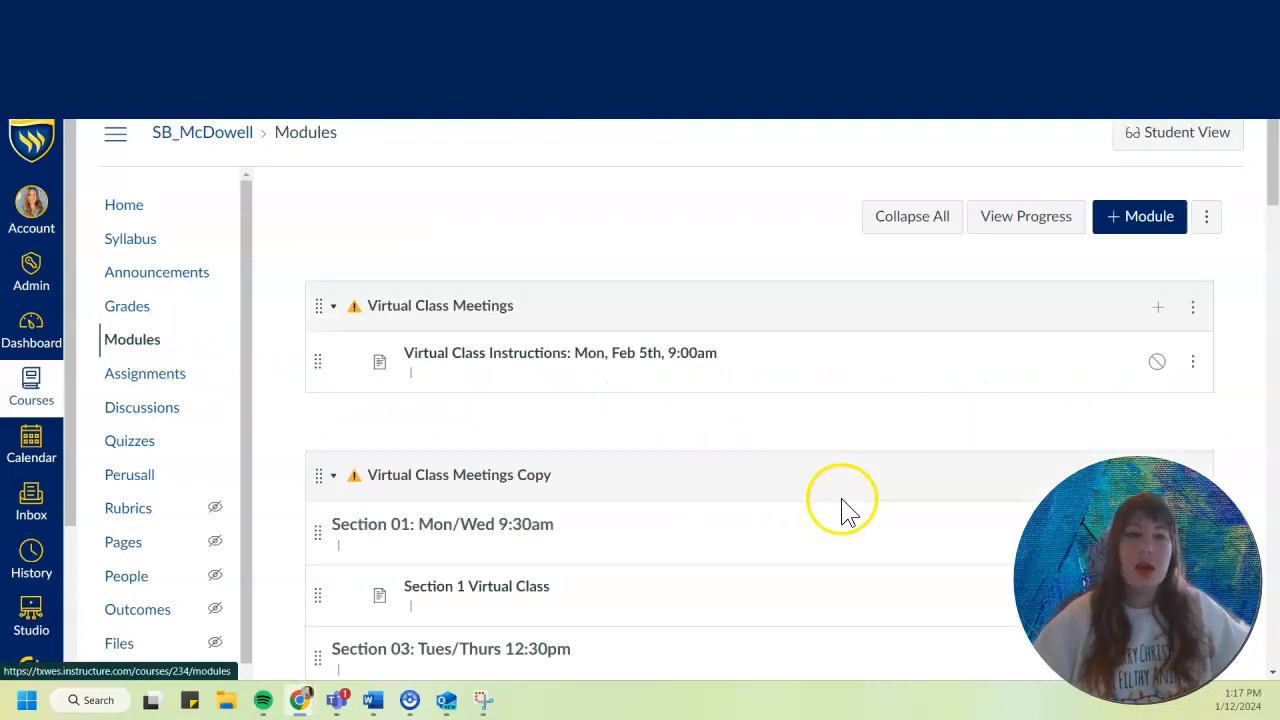
scroll(662, 409, "down", 2)
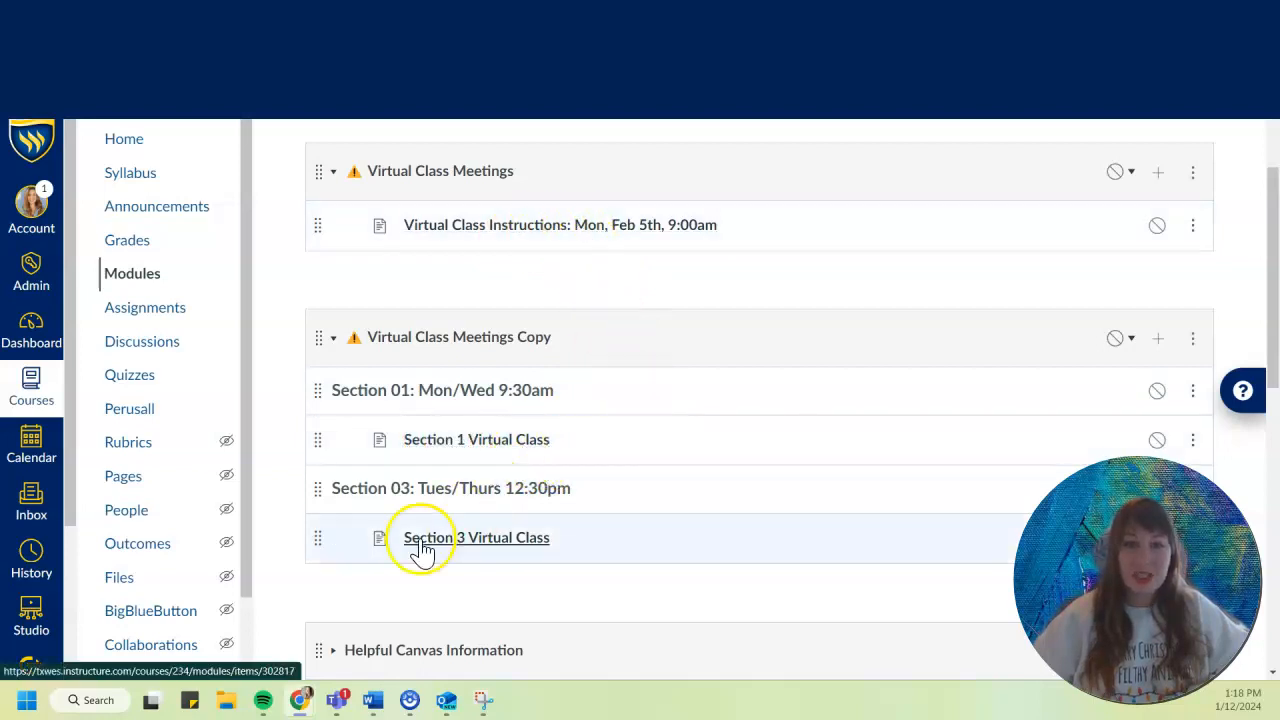
left_click(520, 541)
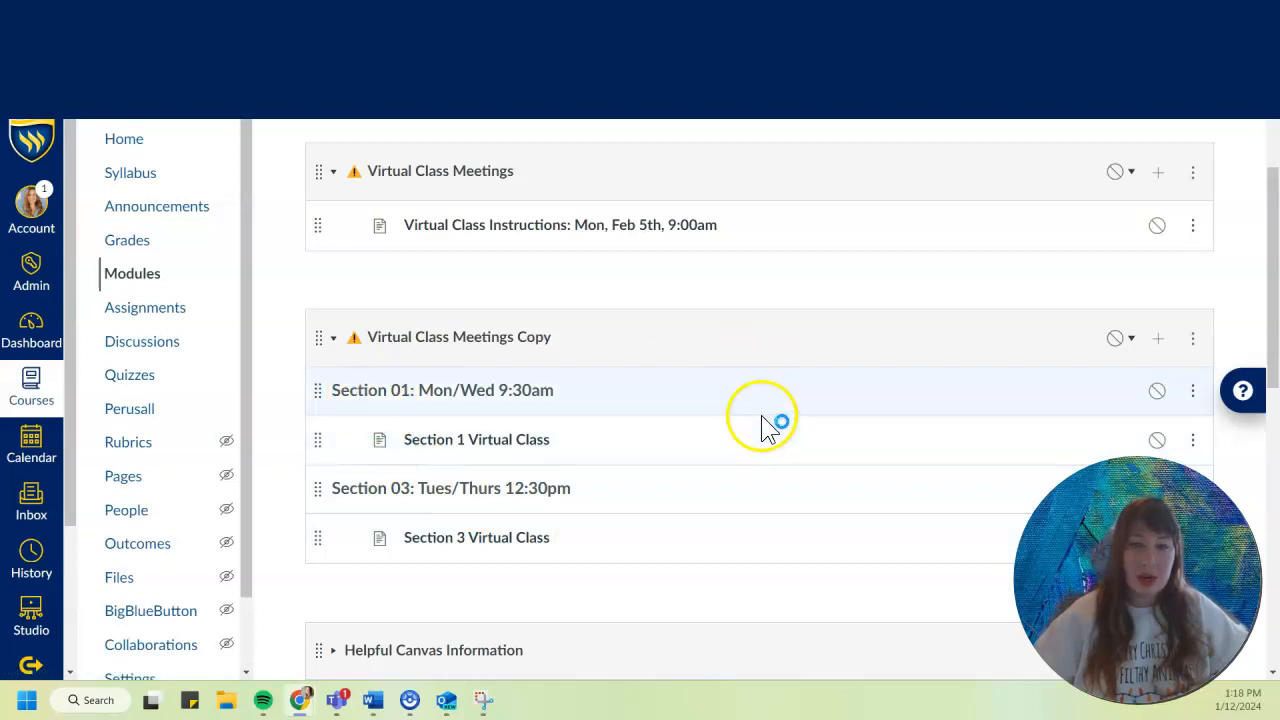
left_click(1157, 345)
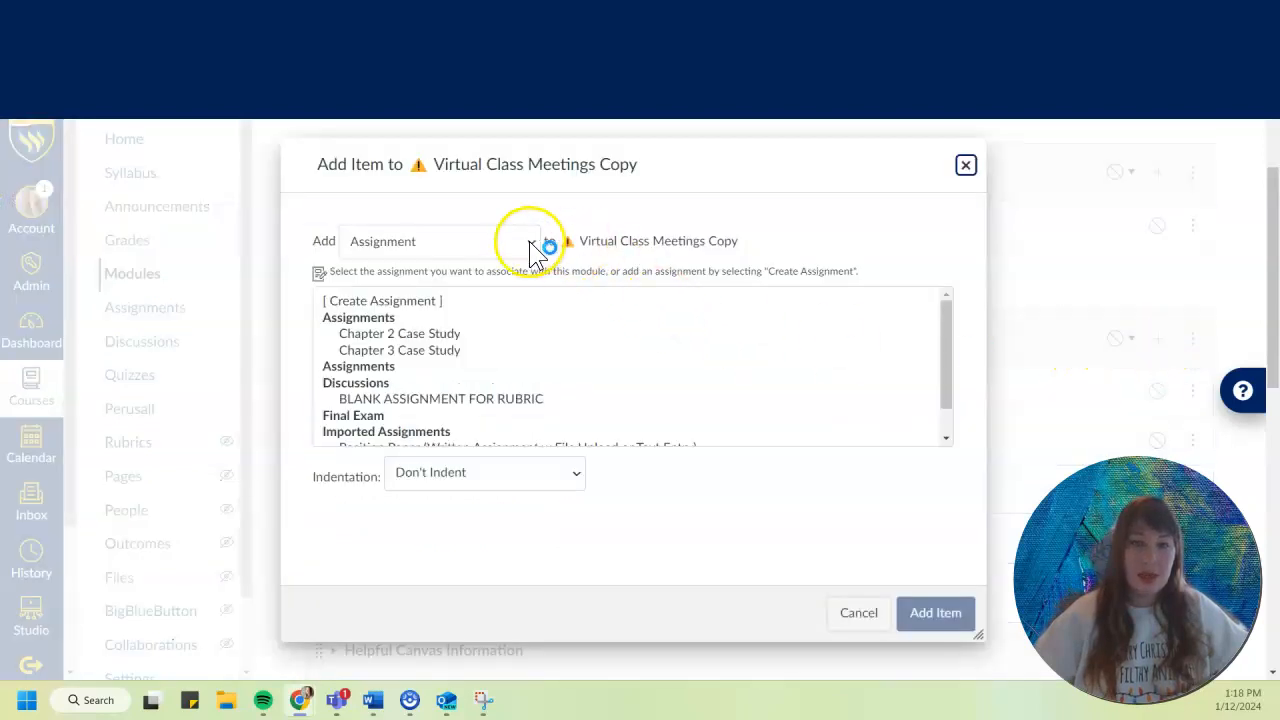
left_click(495, 241)
left_click(451, 347)
left_click(449, 298)
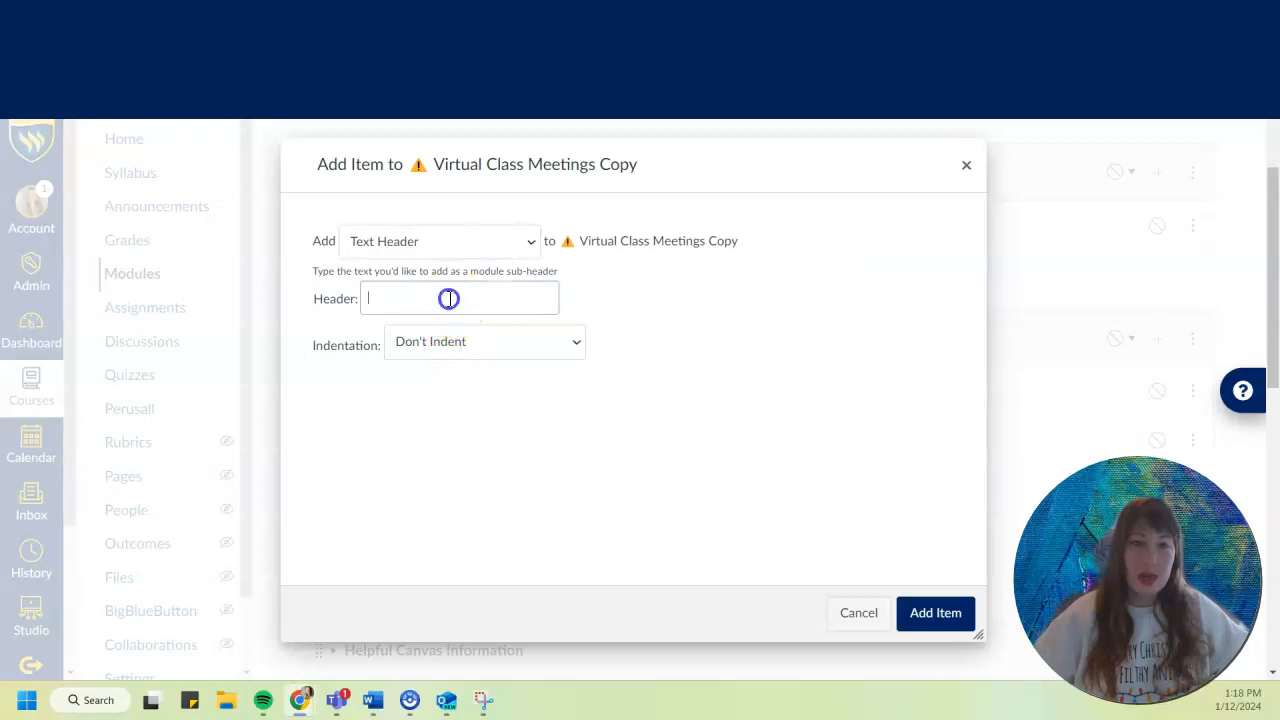
left_click(843, 606)
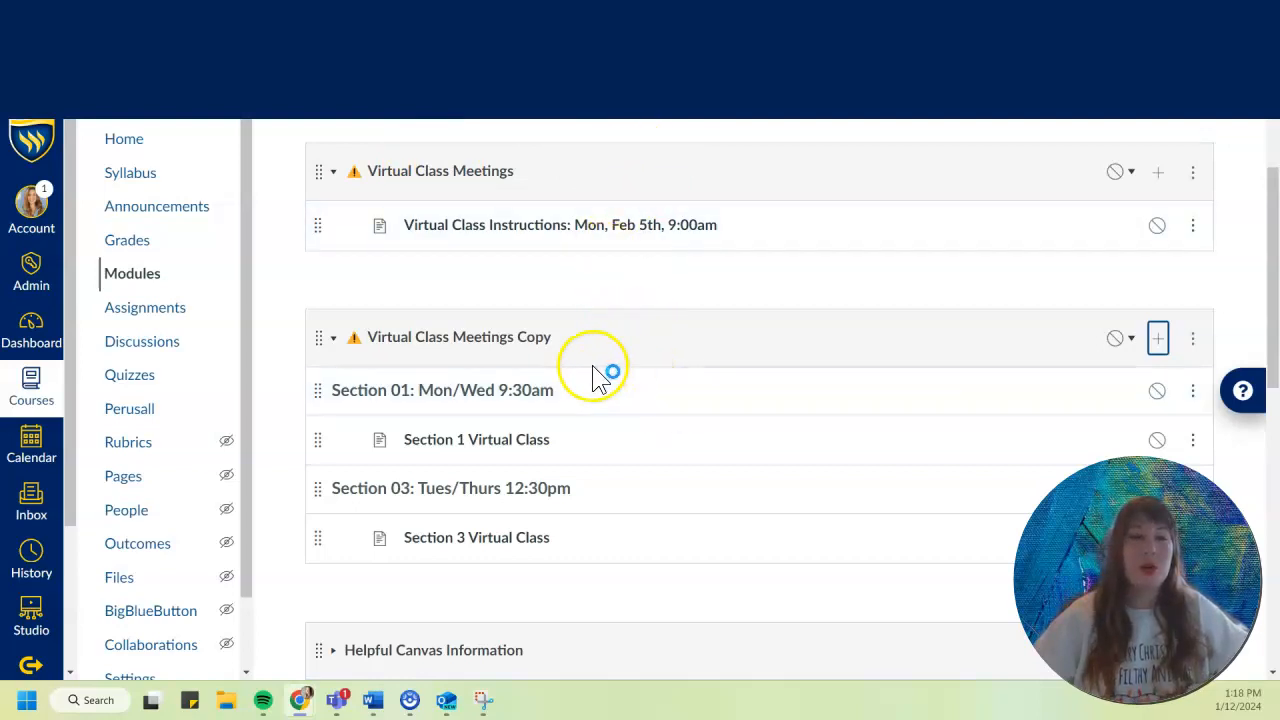
Open the course announcement Virtual Class Instructions for Feb 5th and read it through to the end.
left_click(152, 208)
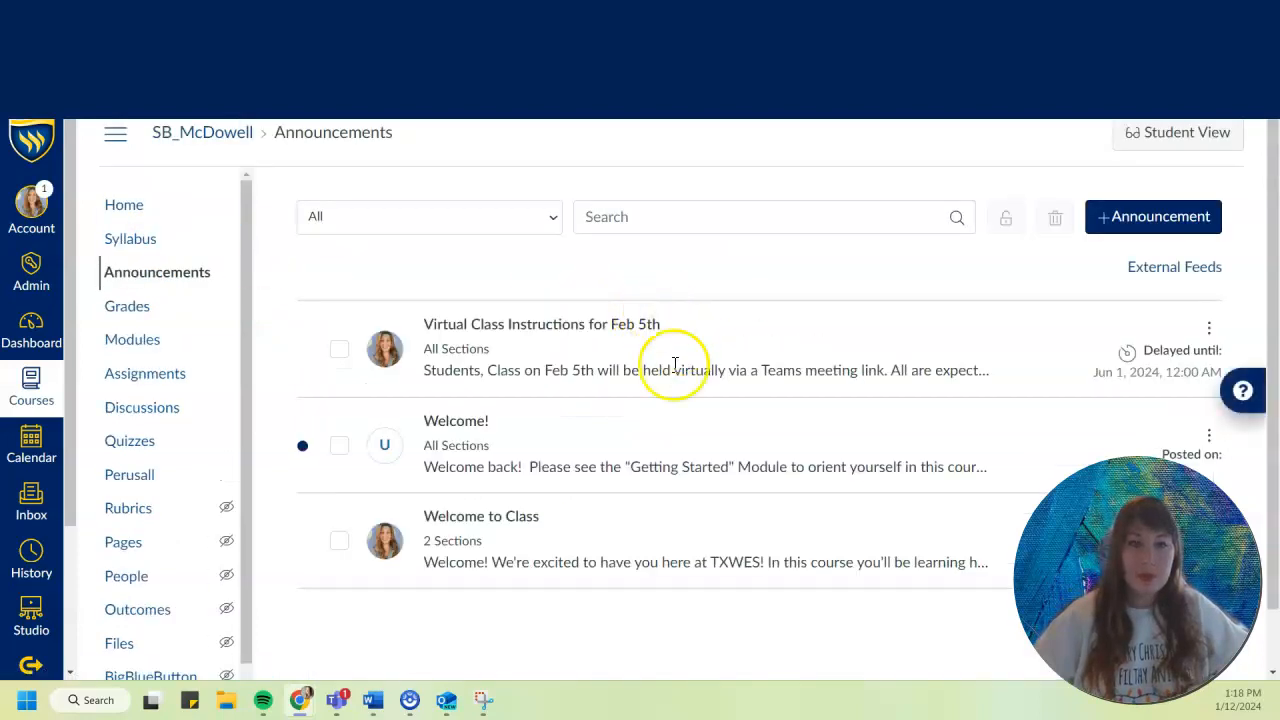
left_click(538, 323)
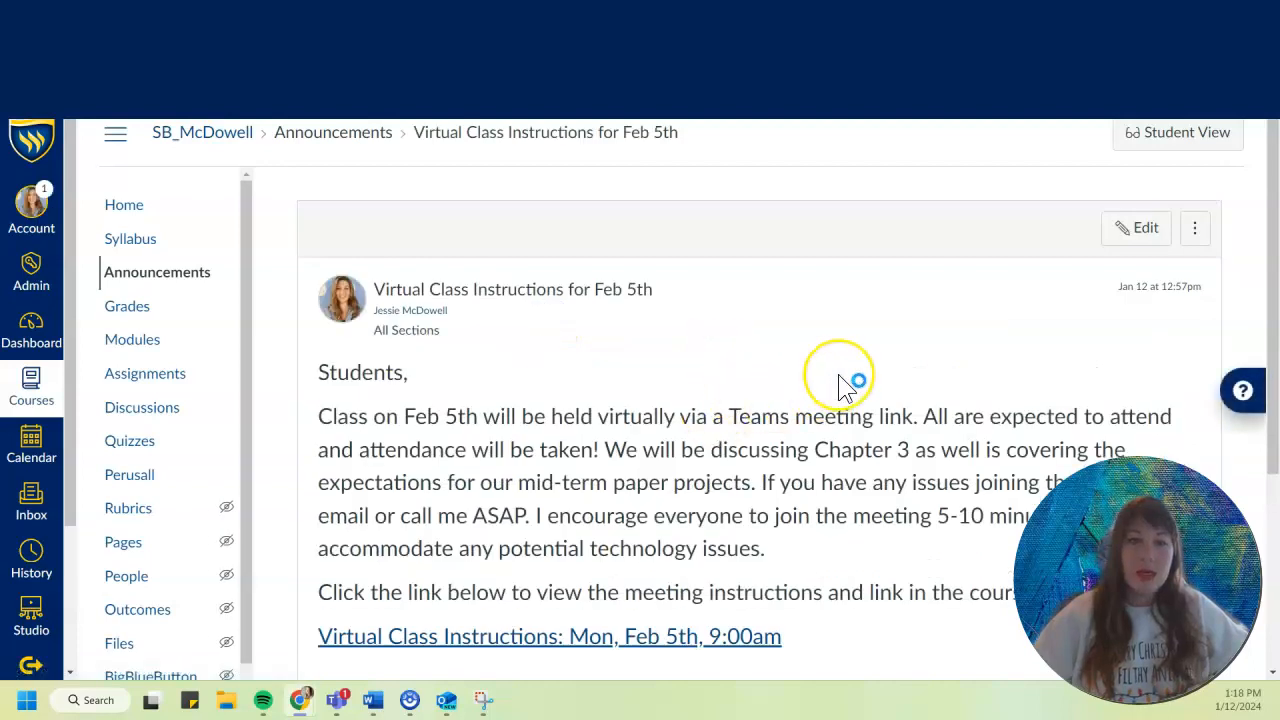
scroll(840, 382, "down", 2)
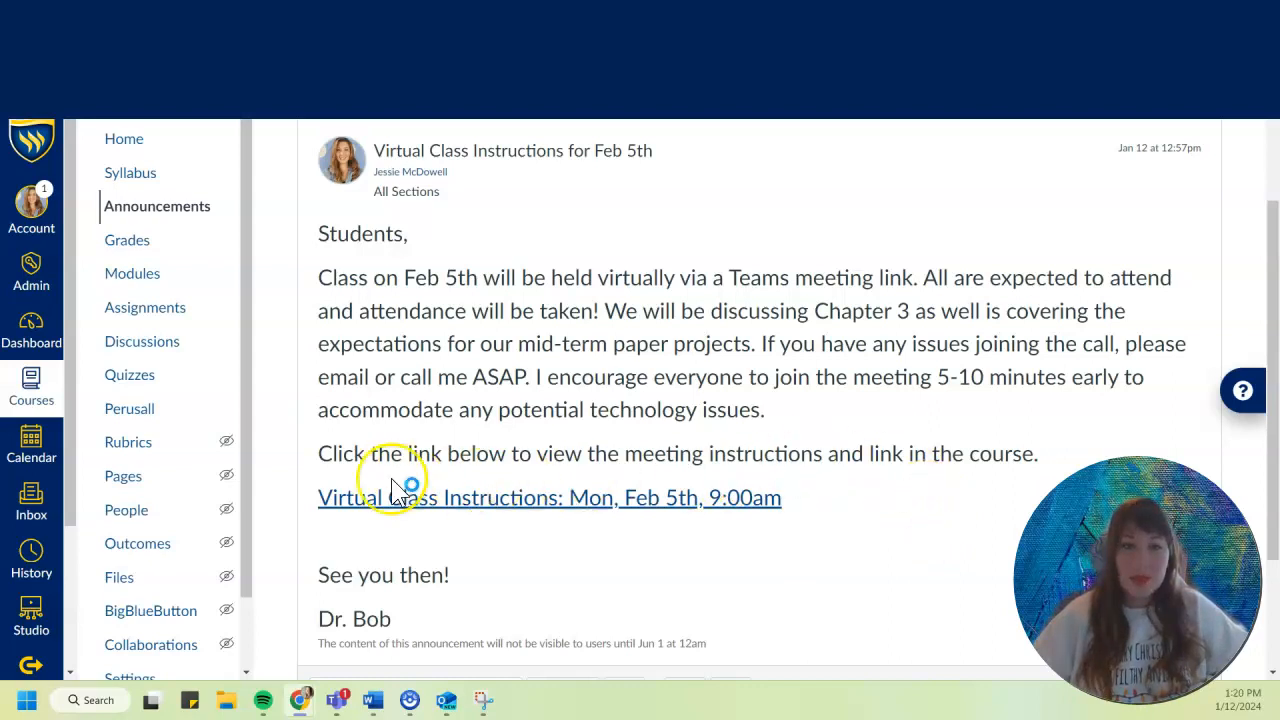
left_click(487, 511)
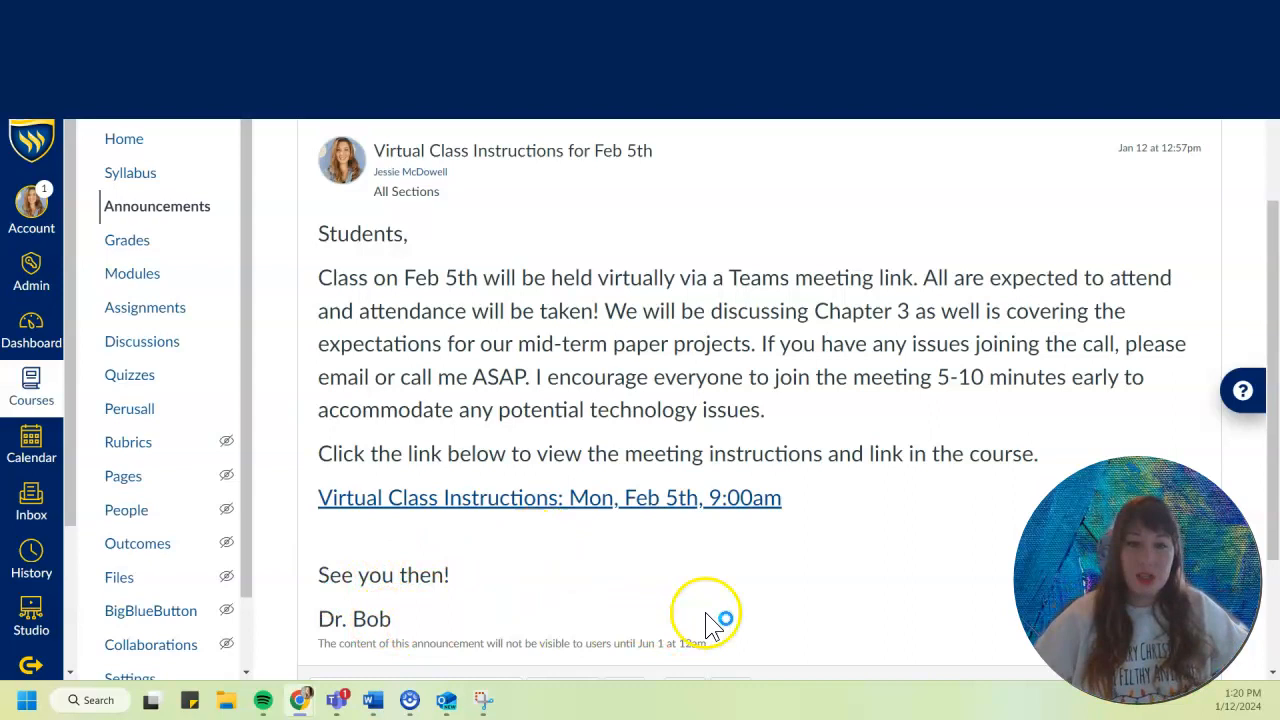
scroll(840, 562, "down", 2)
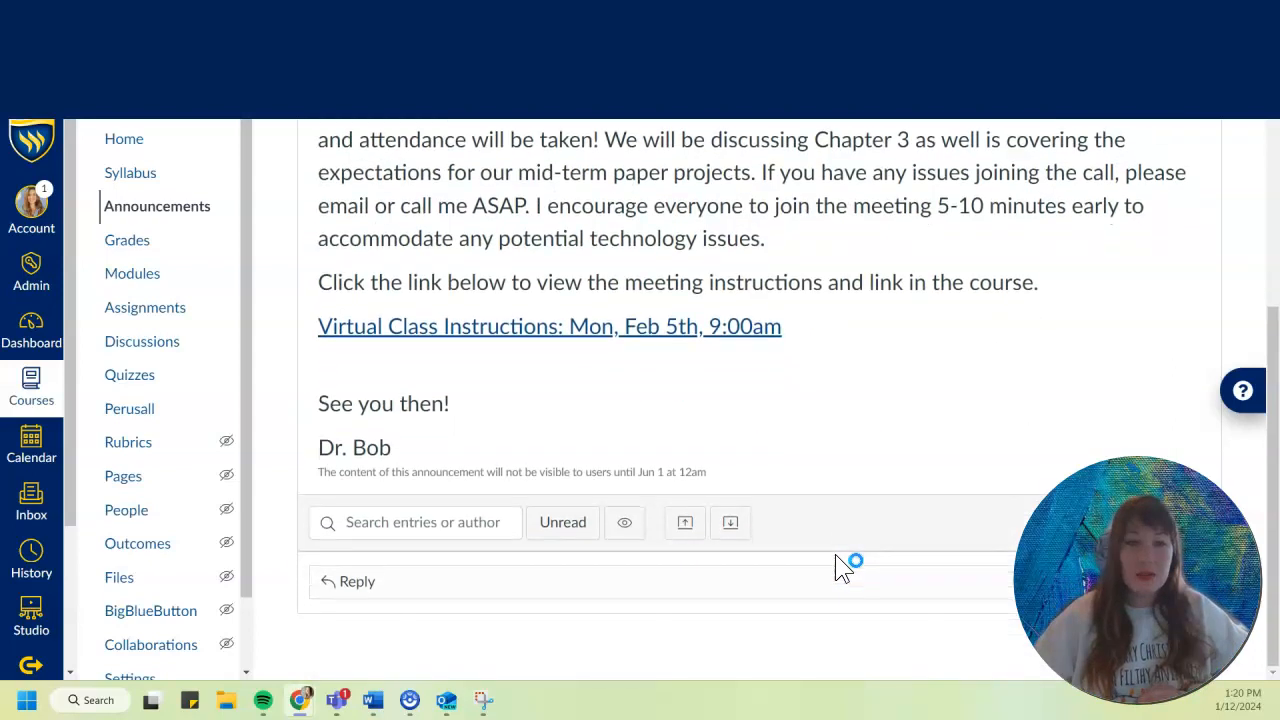
Open the announcement for editing and review its message text, target sections and posting options.
scroll(840, 555, "up", 3)
left_click(1130, 231)
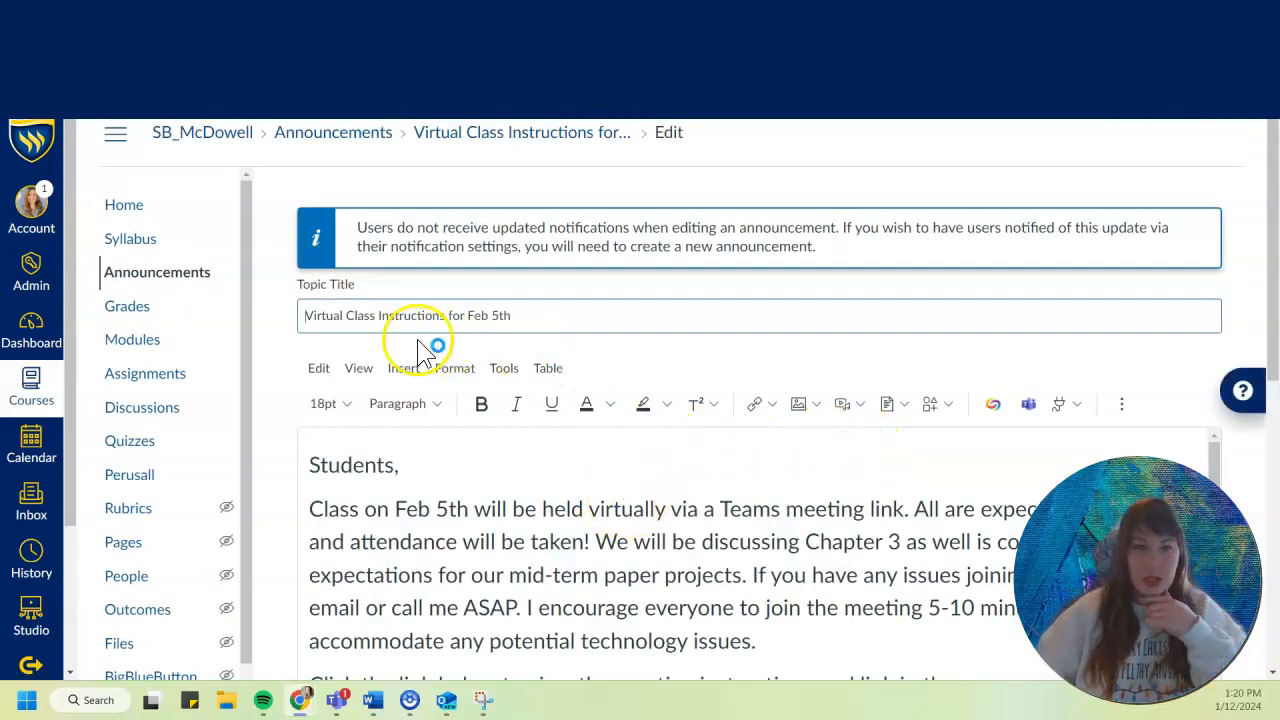
scroll(292, 390, "down", 5)
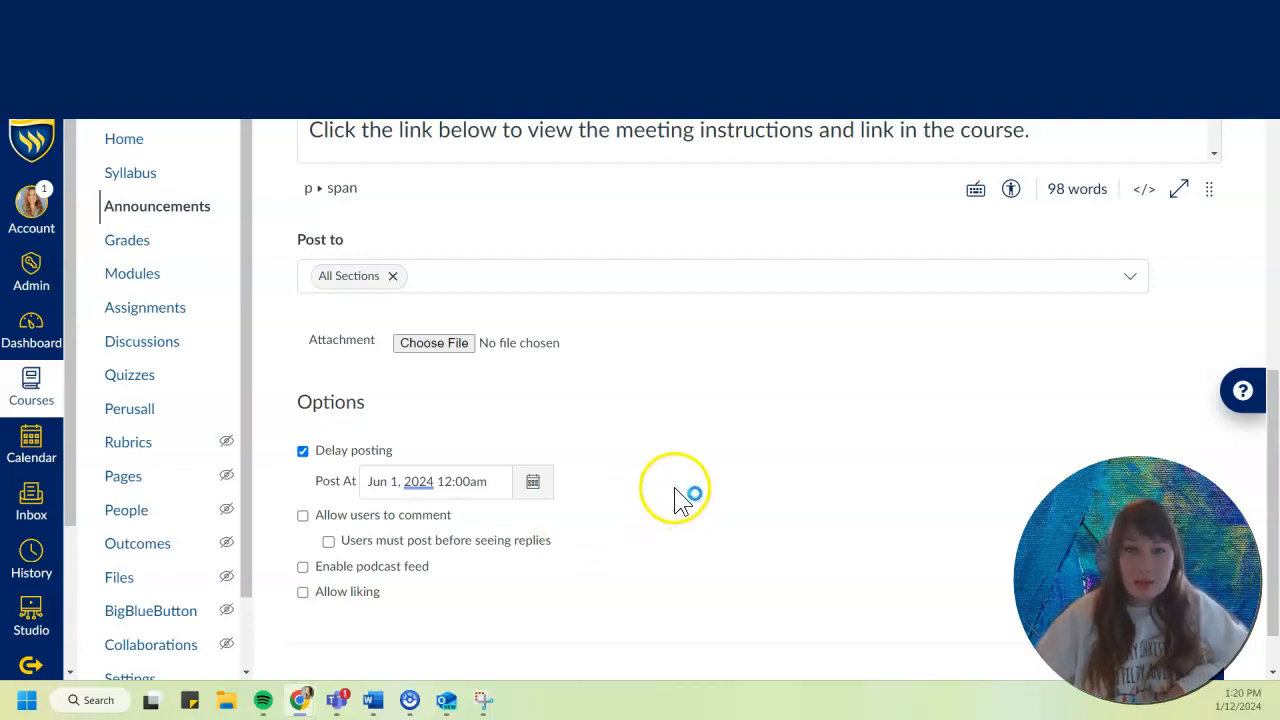
scroll(676, 497, "up", 4)
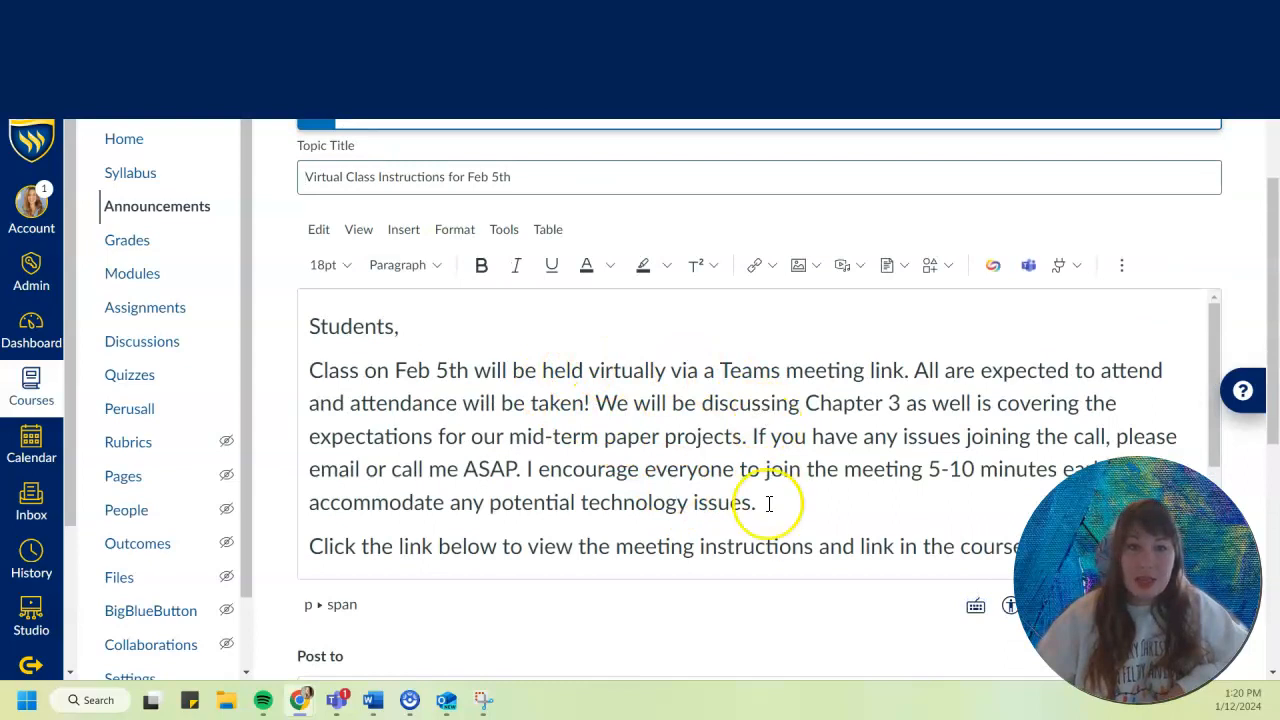
left_click_drag(466, 372, 360, 372)
left_click(551, 434)
scroll(600, 480, "down", 5)
scroll(712, 505, "down", 1)
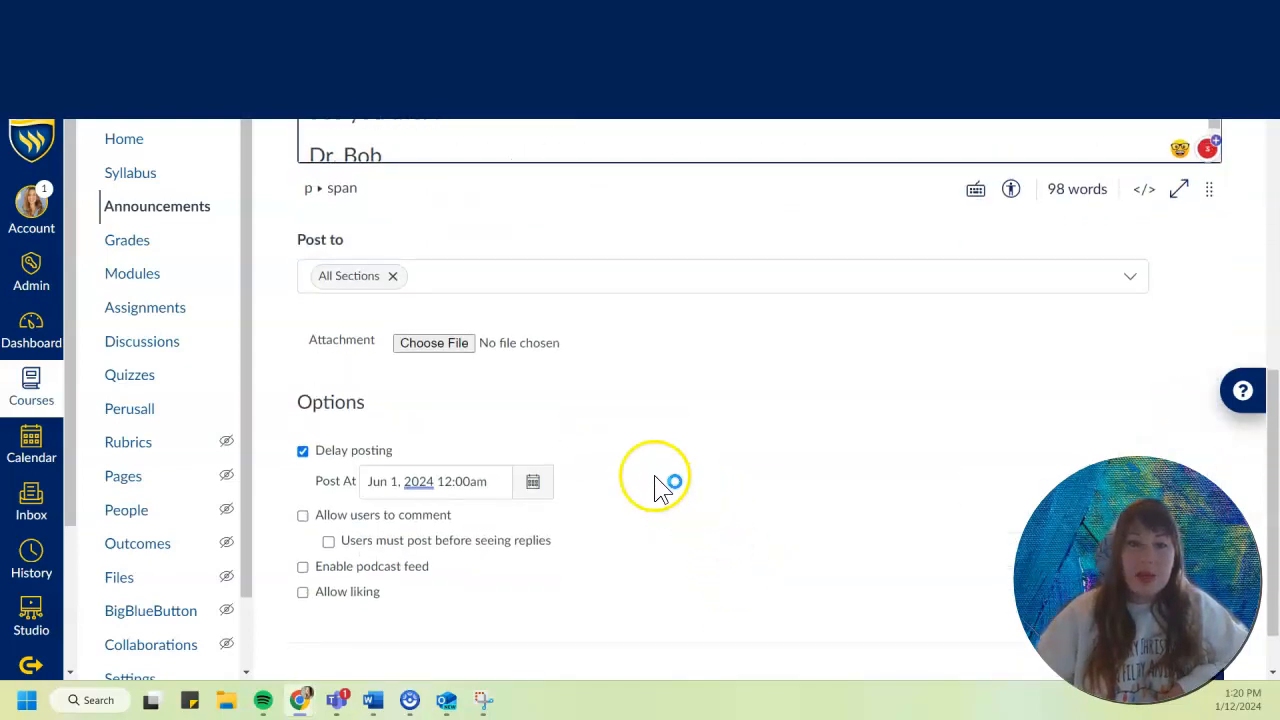
Turn the announcement's delayed posting option off and back on, and return to the message text.
left_click(302, 451)
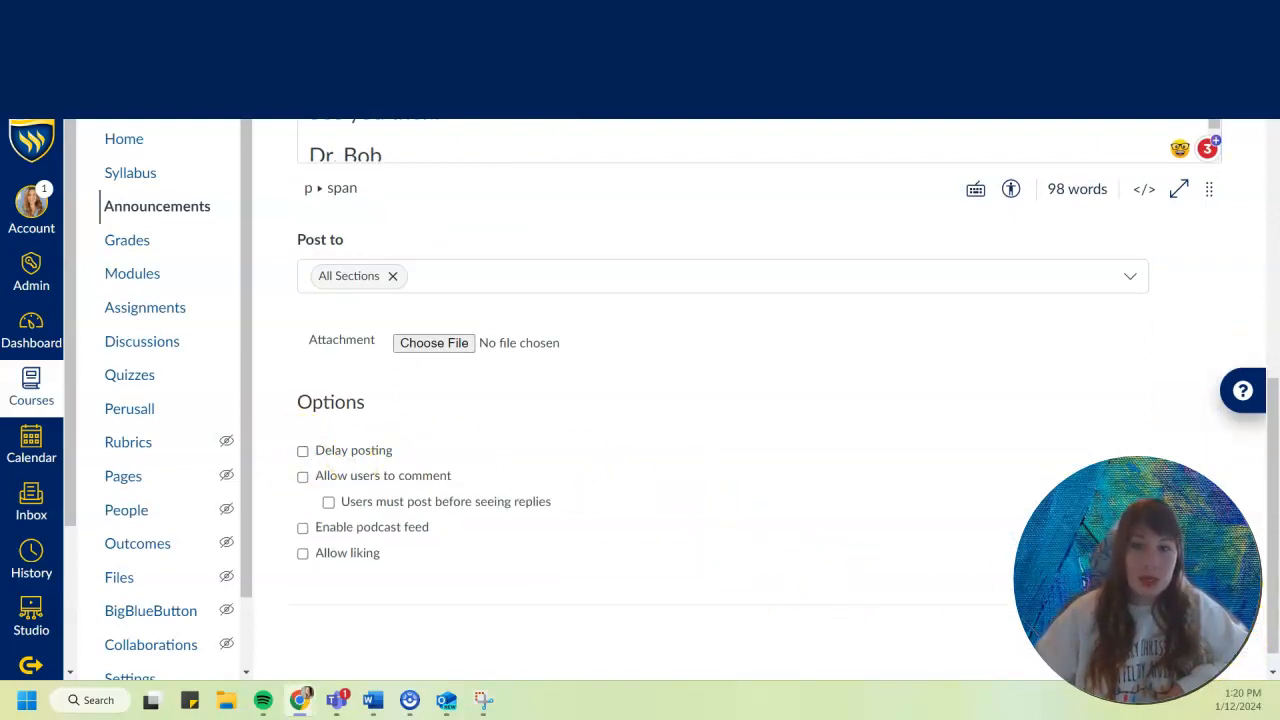
left_click(303, 451)
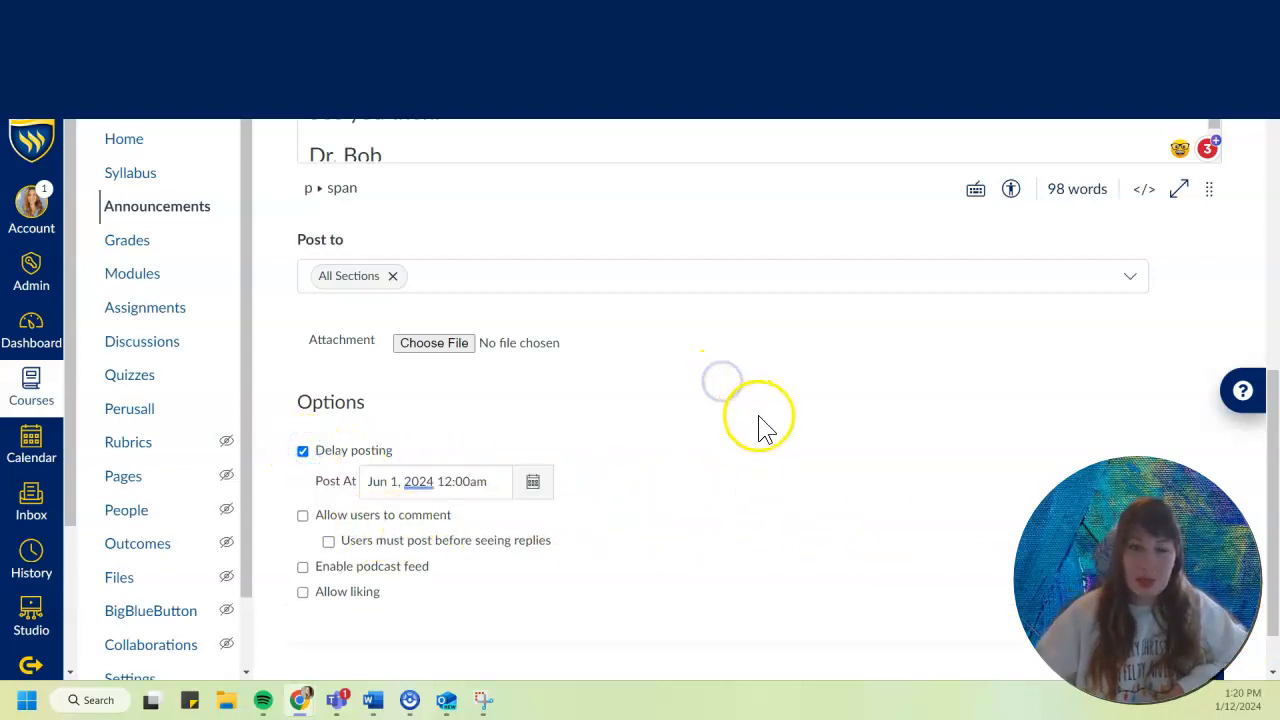
scroll(785, 472, "up", 5)
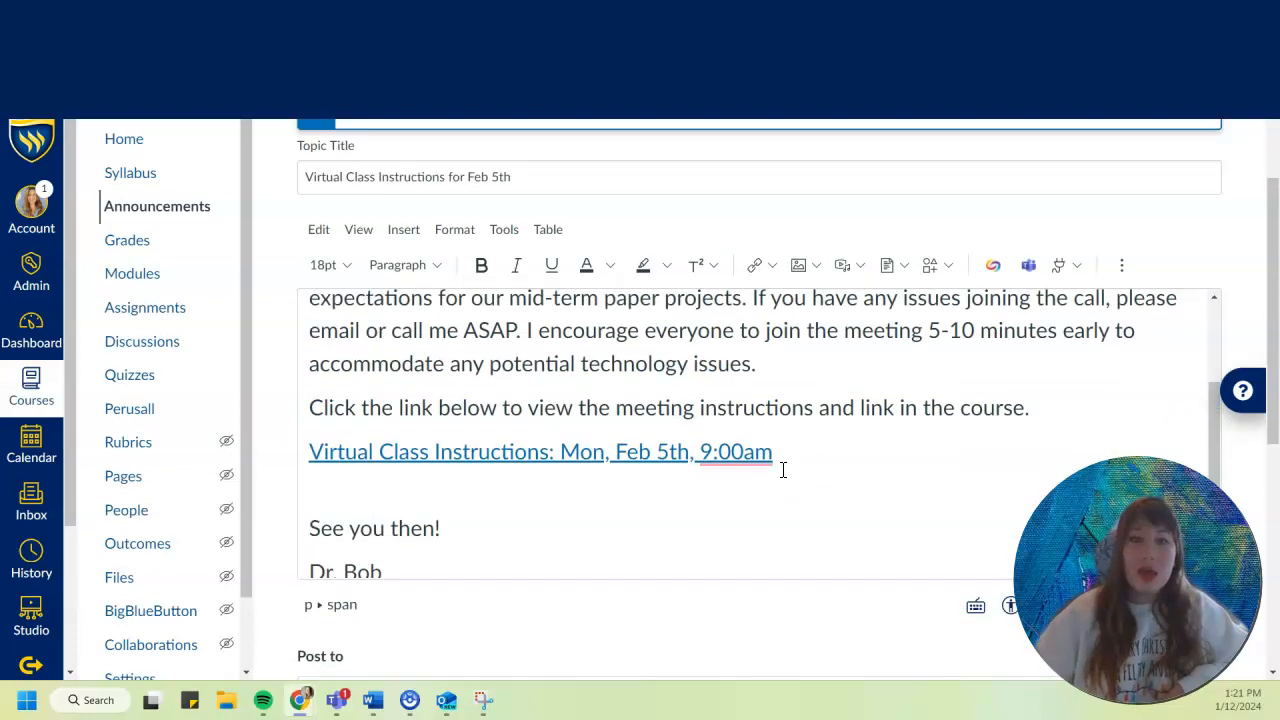
scroll(844, 456, "up", 2)
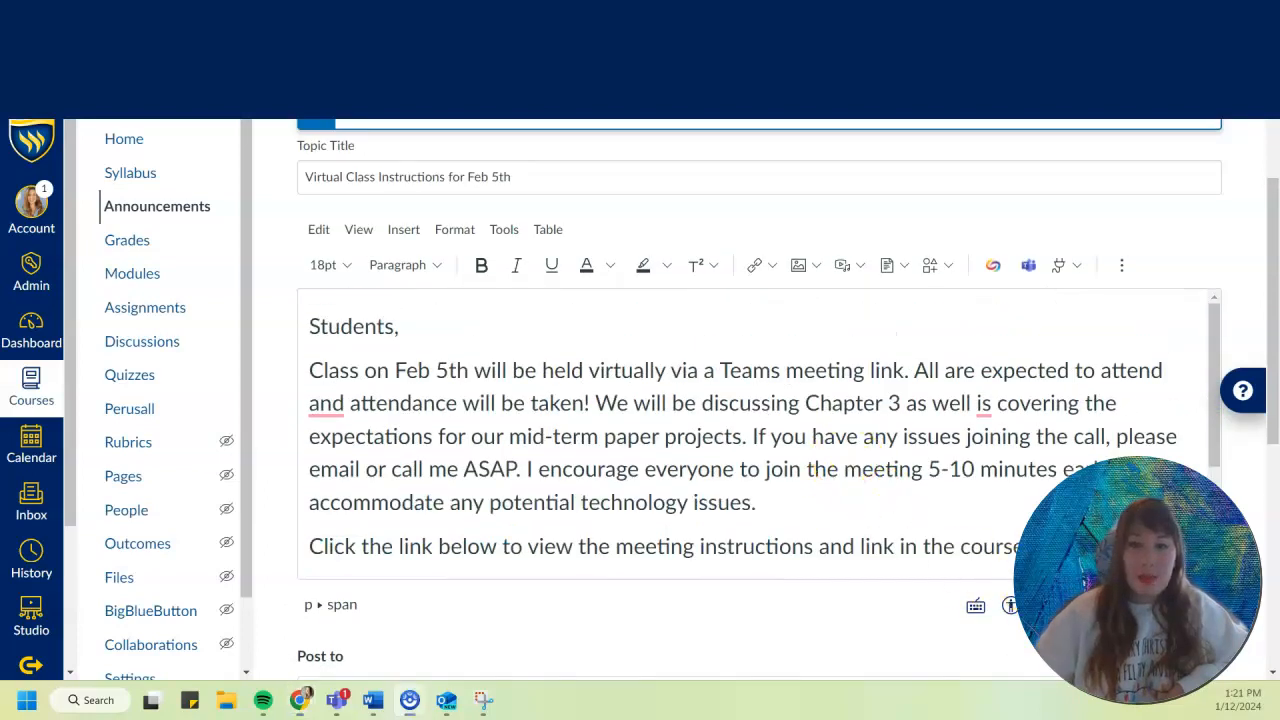
Examine the existing link to the virtual class instructions page in the announcement's message text.
scroll(703, 423, "down", 2)
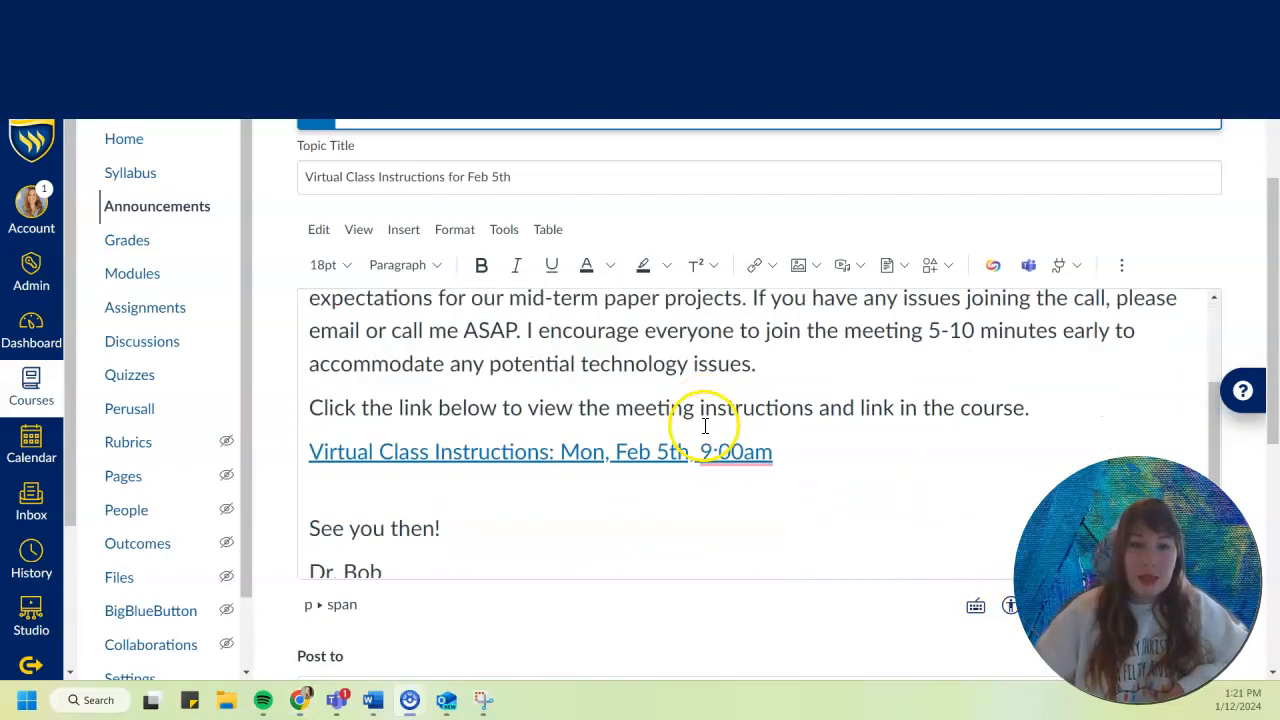
left_click(800, 451)
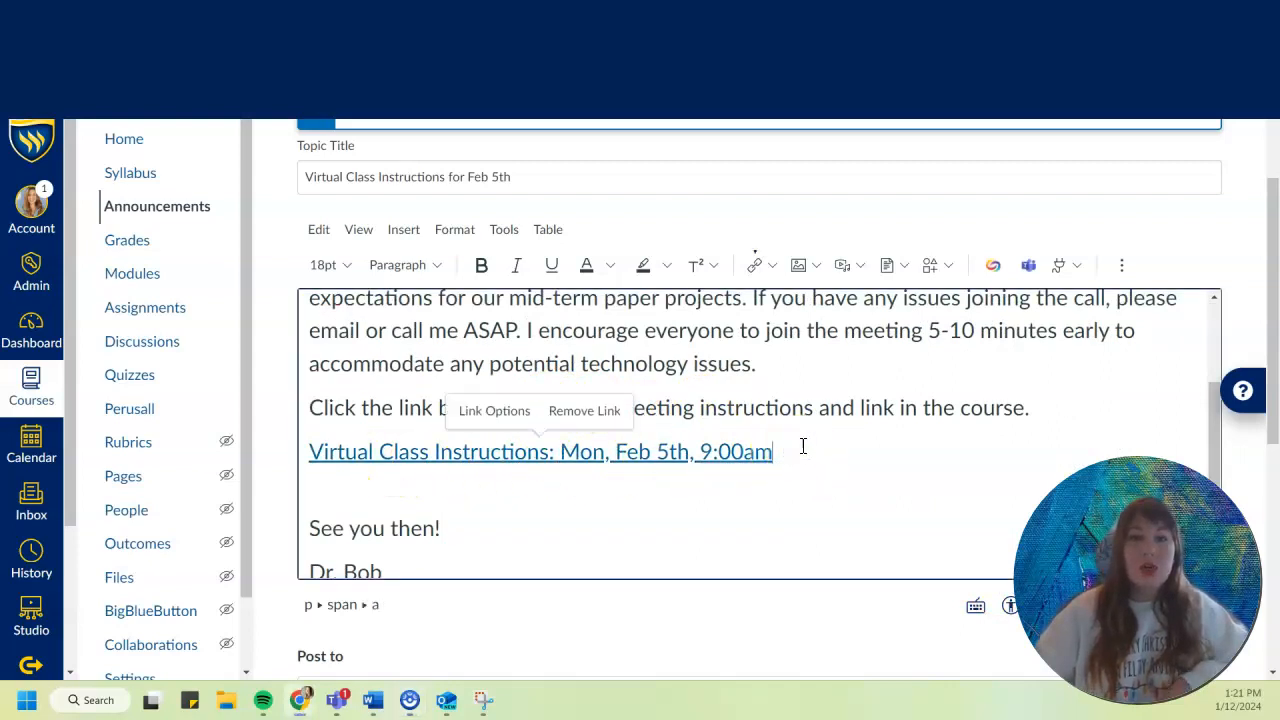
left_click(443, 486)
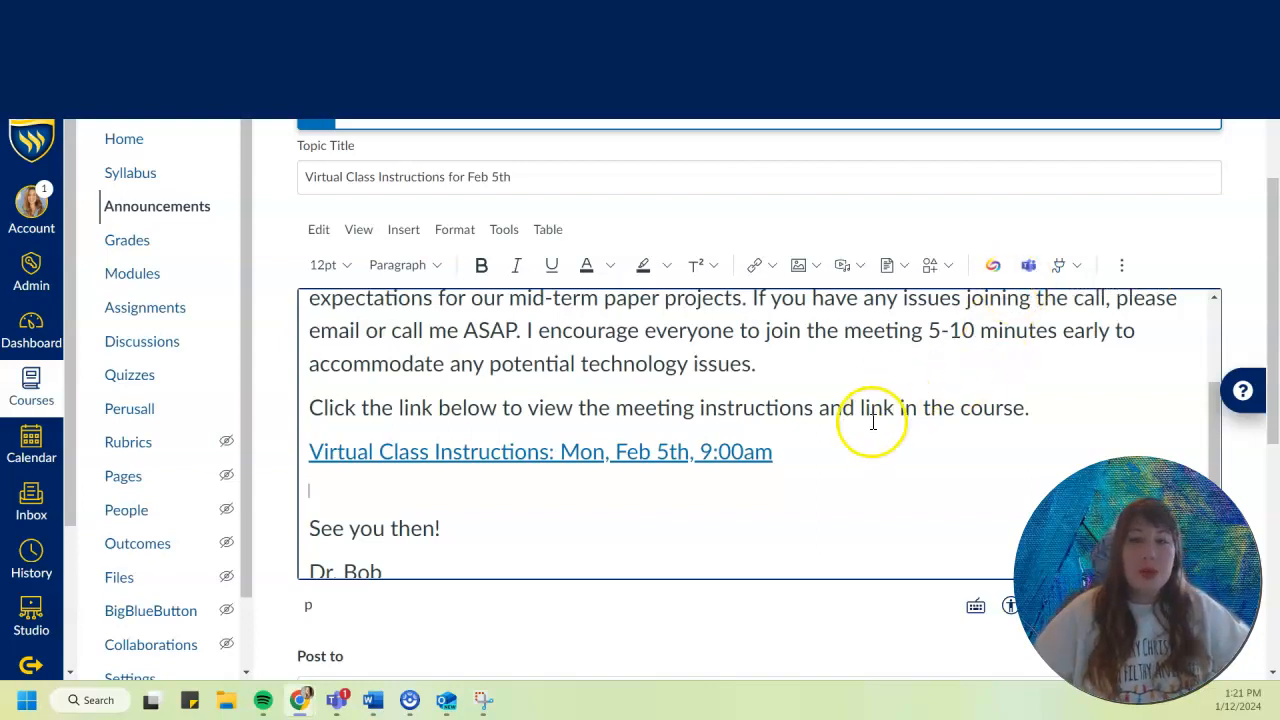
left_click(849, 445)
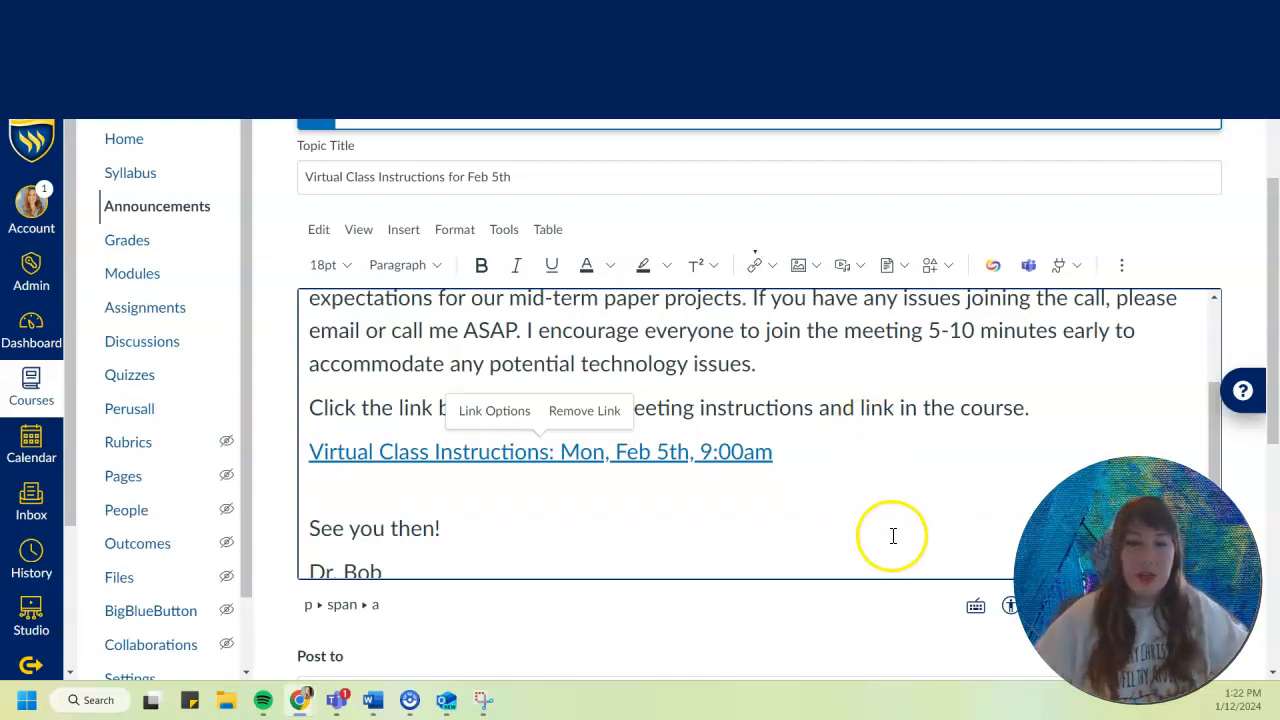
left_click(838, 453)
left_click(395, 486)
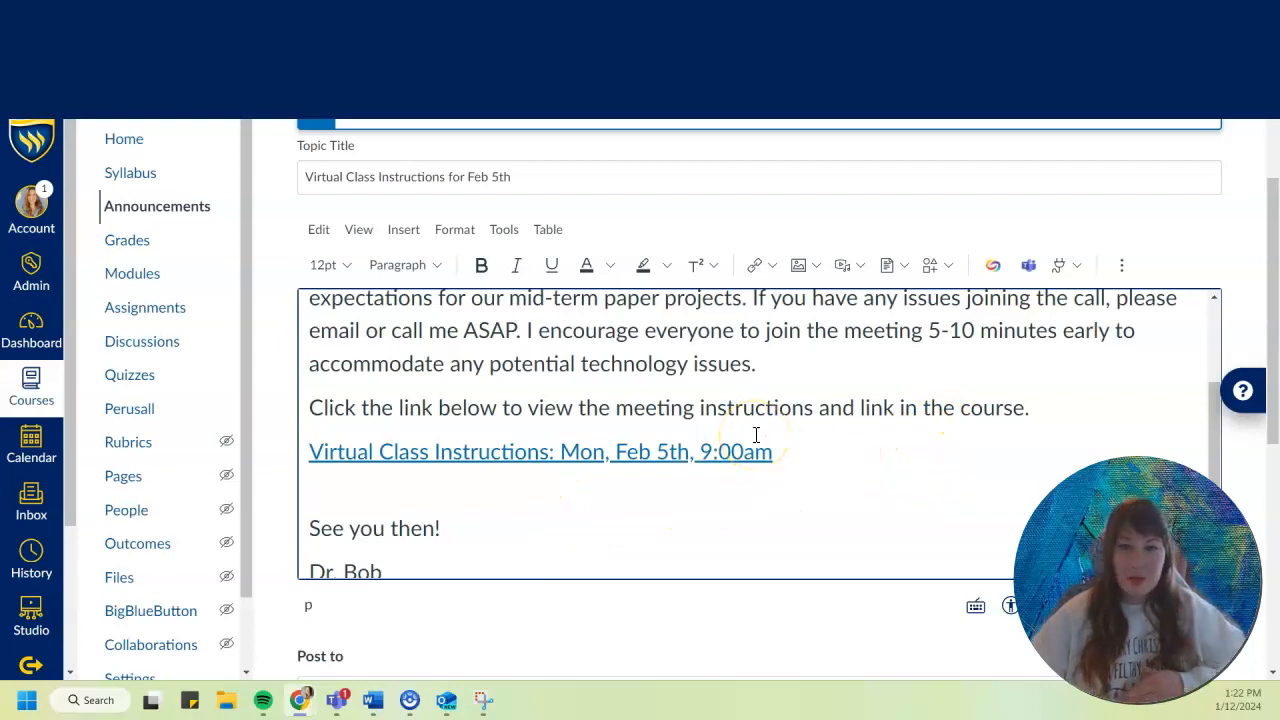
Search the course links for "virtual" and insert the page link Virtual Class Instructions: Mon, Feb 5th, 9:00am on the empty line below the existing link.
left_click(323, 491)
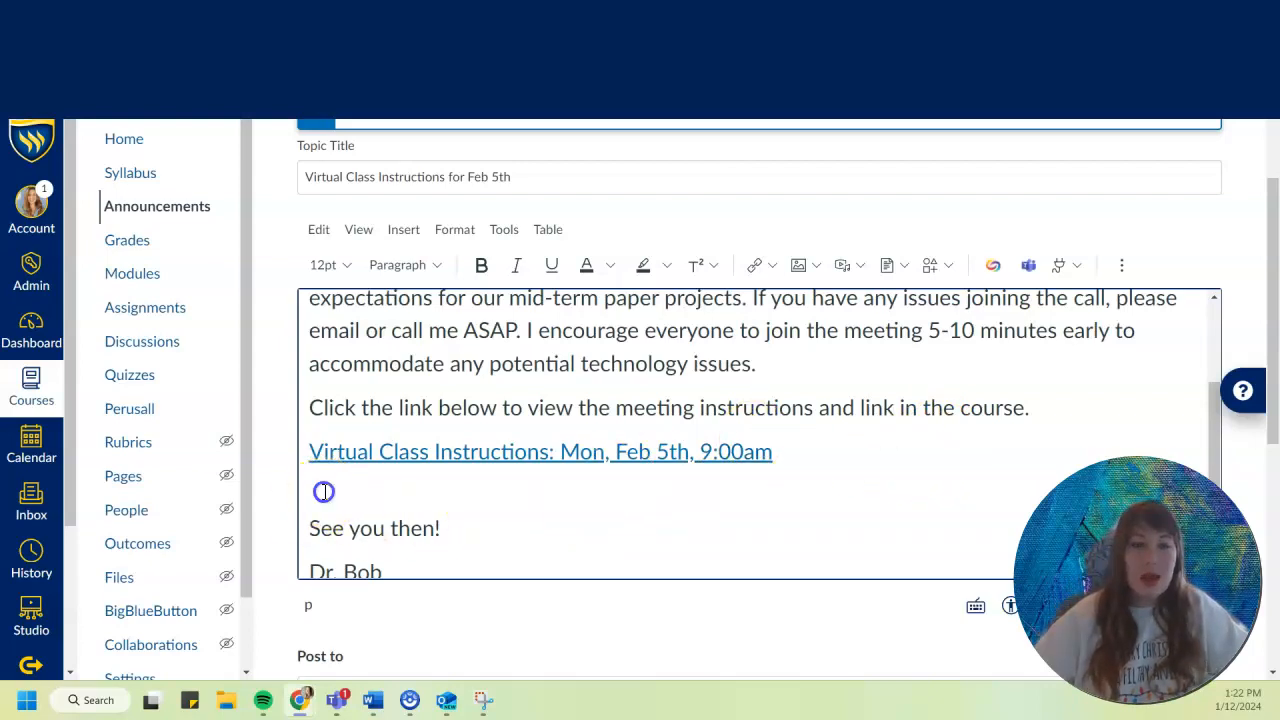
left_click(762, 268)
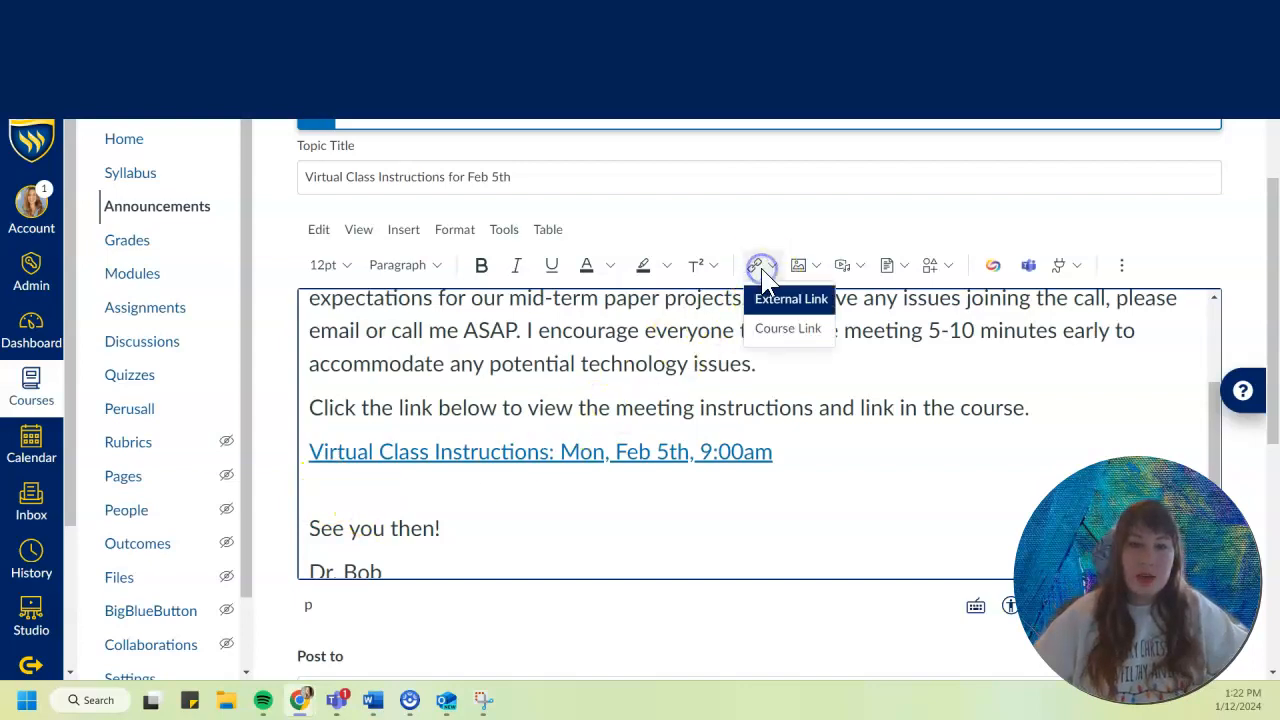
left_click(773, 329)
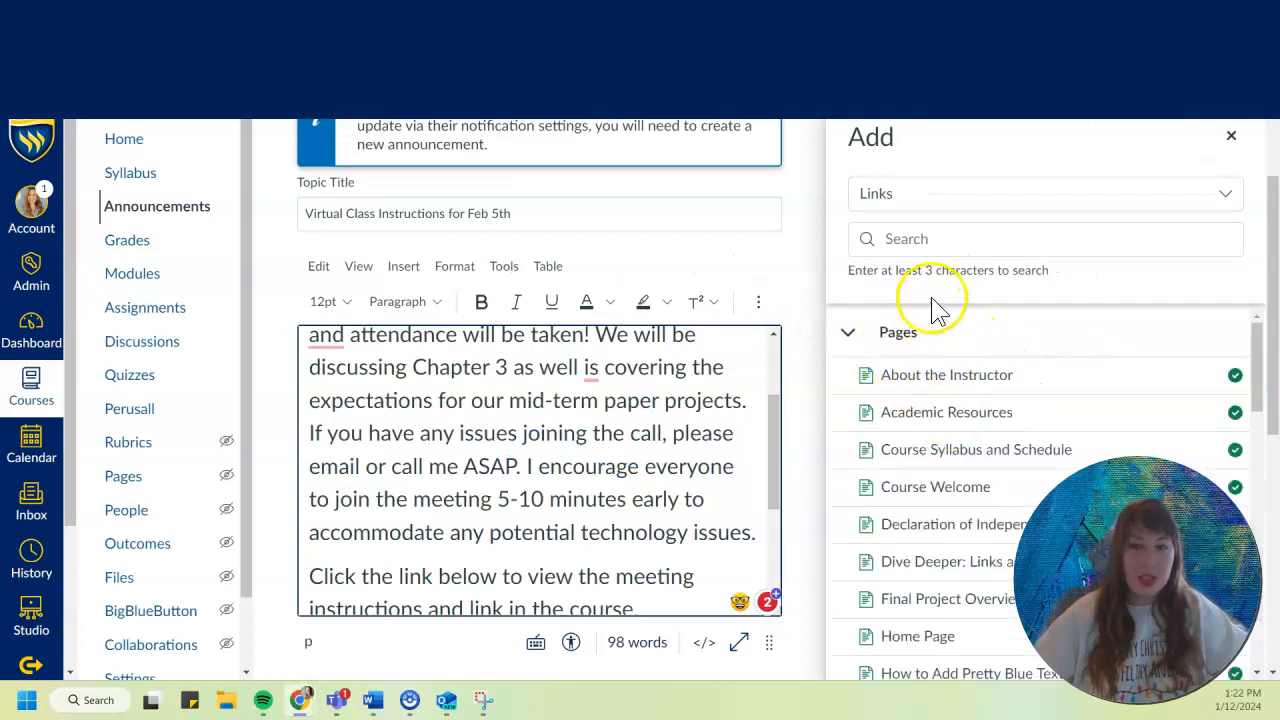
left_click(944, 239)
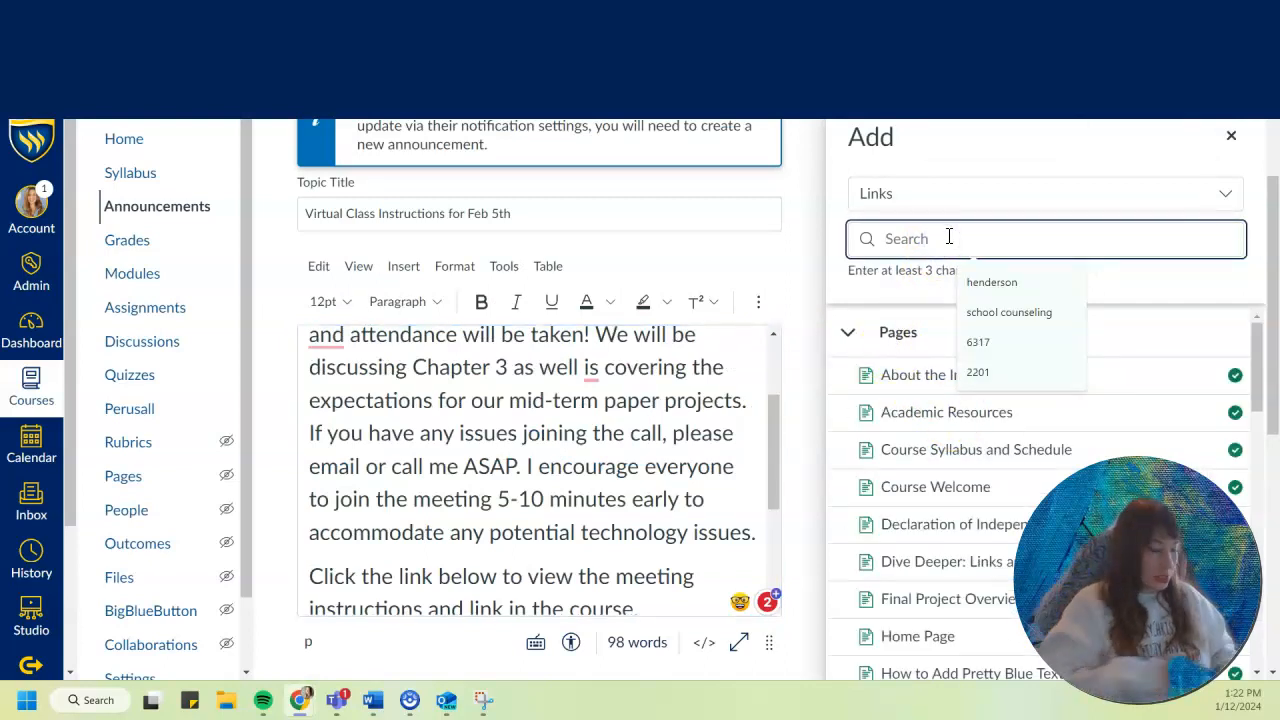
type("virtual")
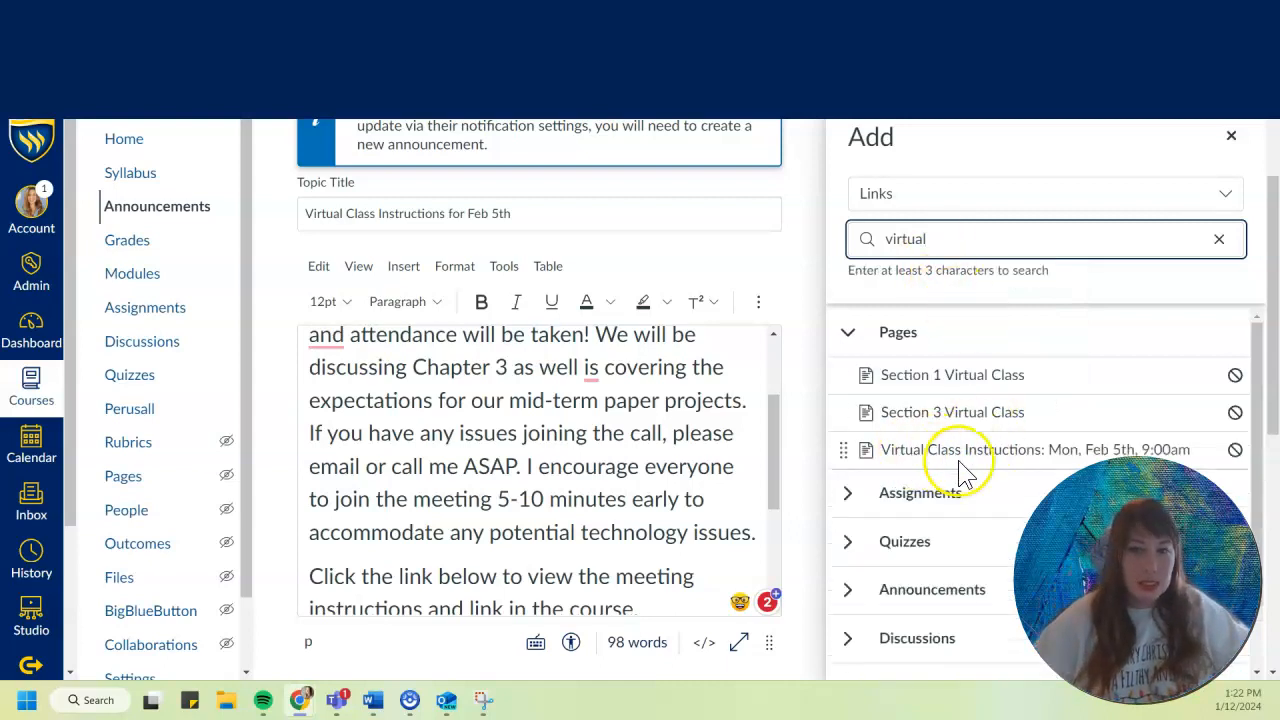
left_click(945, 455)
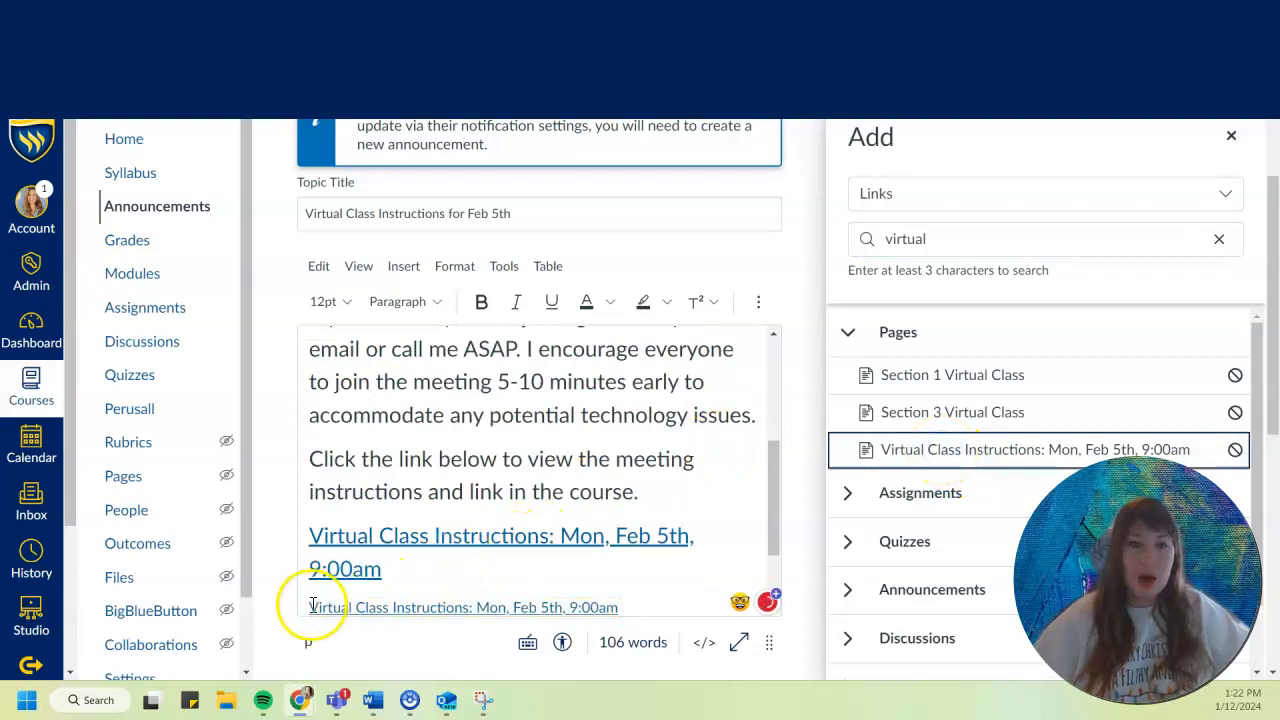
Close the course link picker, save the edited announcement and return to the course's Announcements list.
scroll(690, 470, "down", 2)
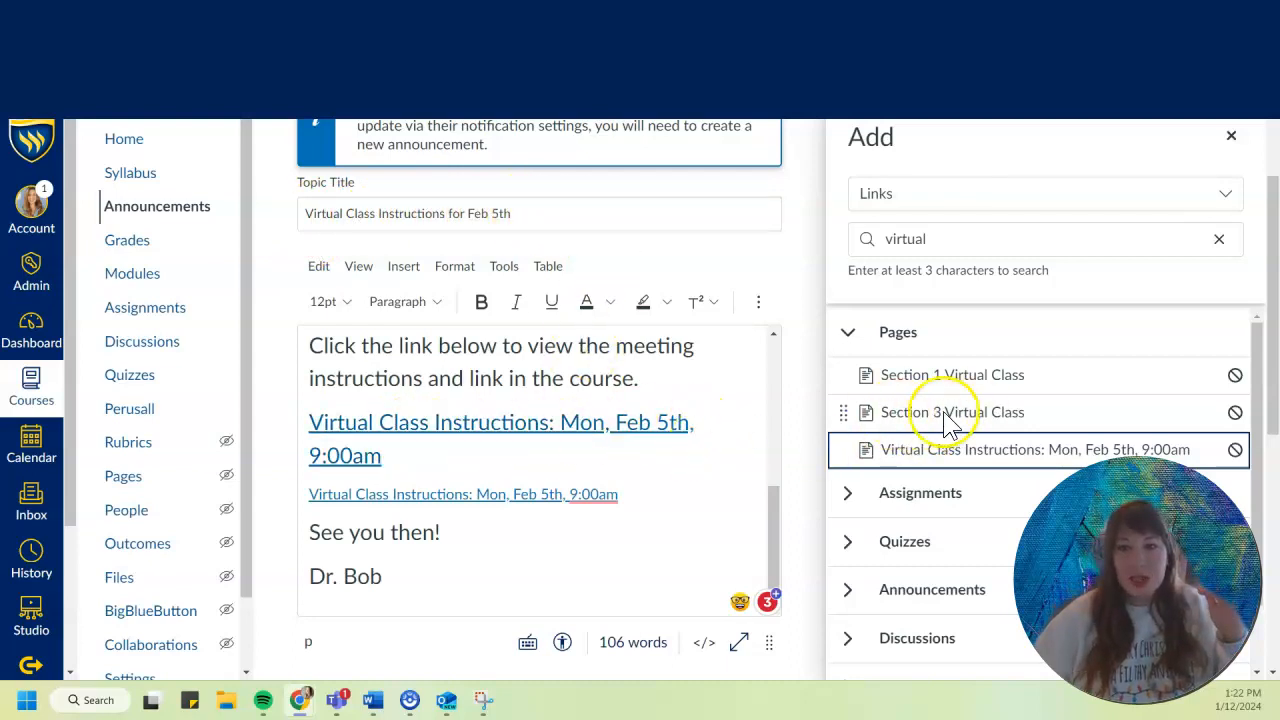
scroll(634, 657, "down", 4)
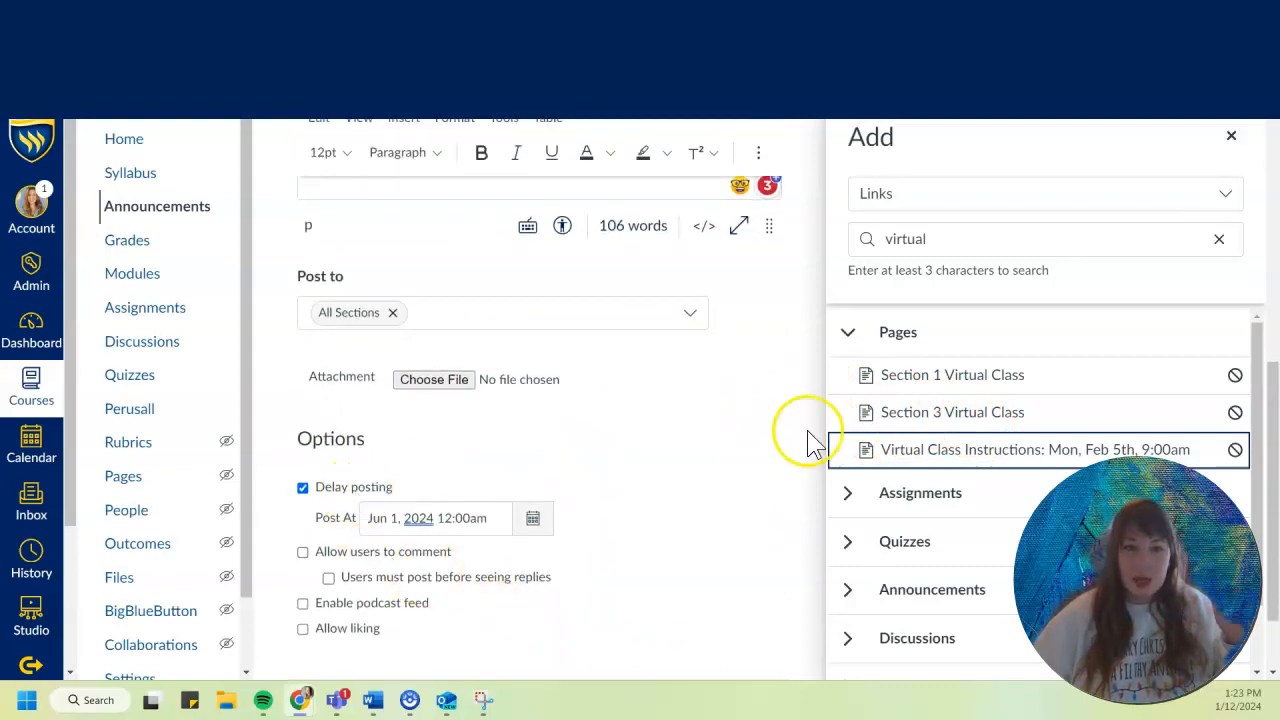
left_click(1231, 135)
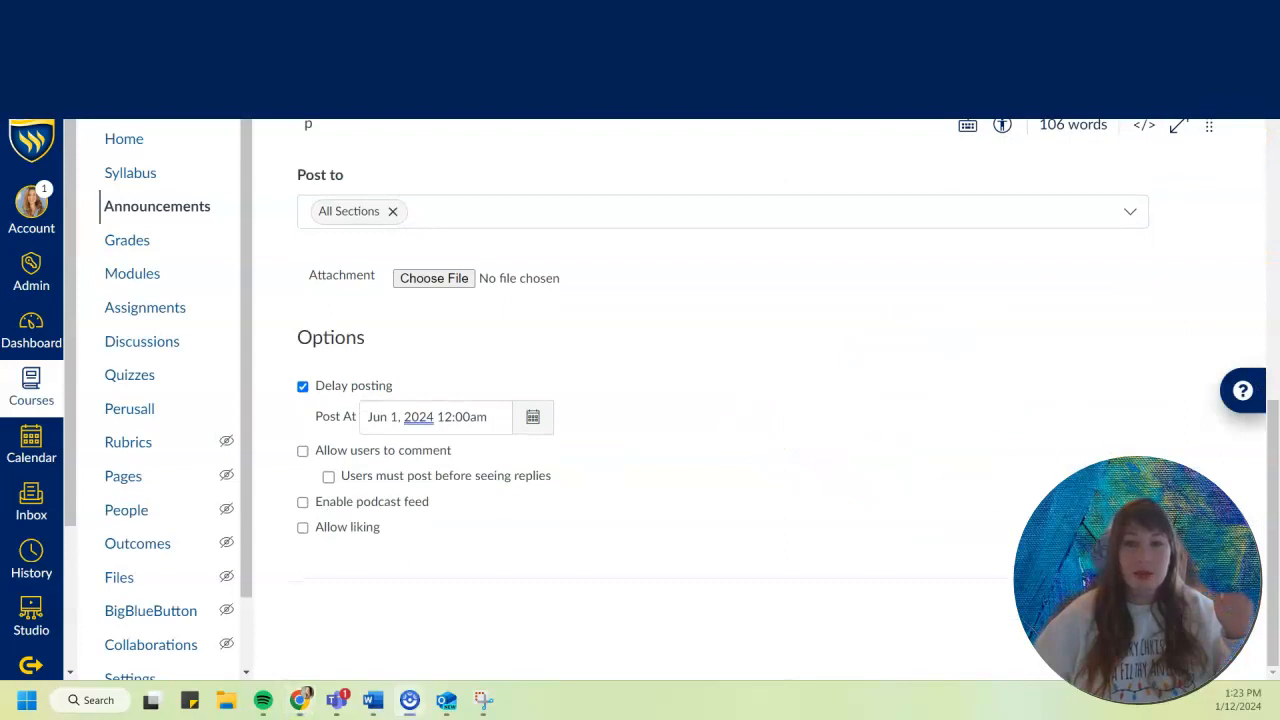
left_click(1192, 608)
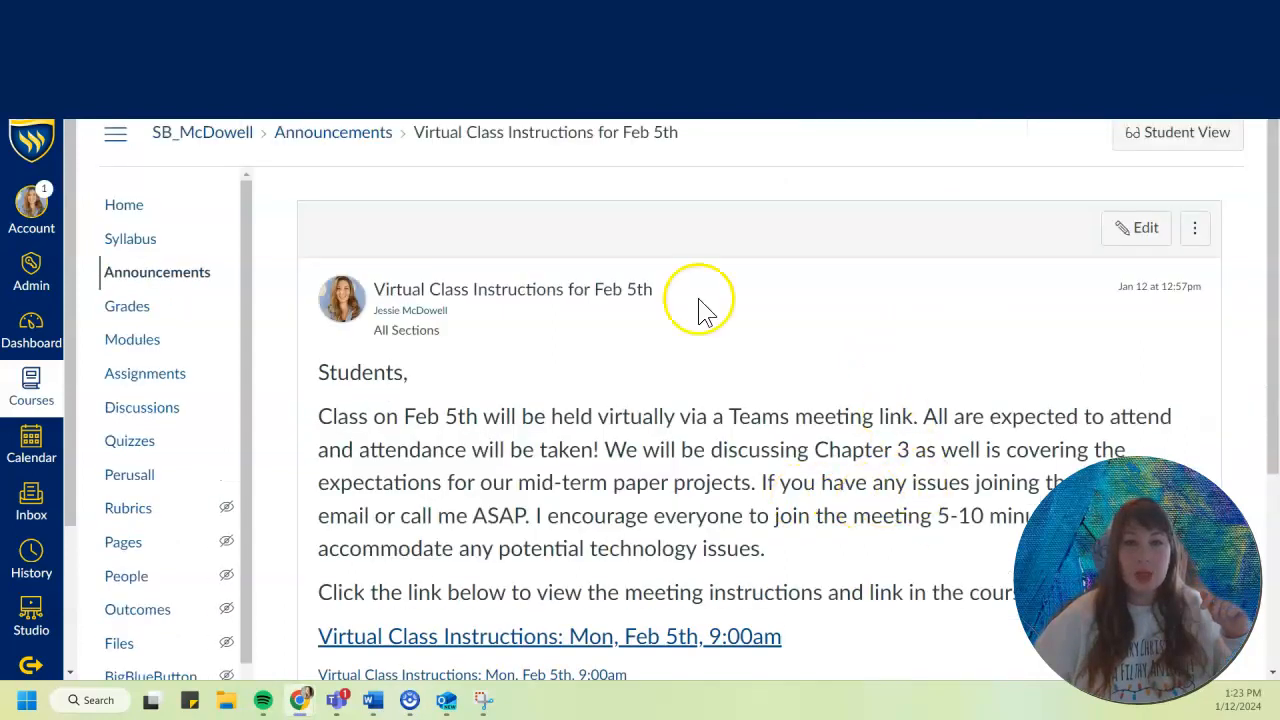
left_click(336, 137)
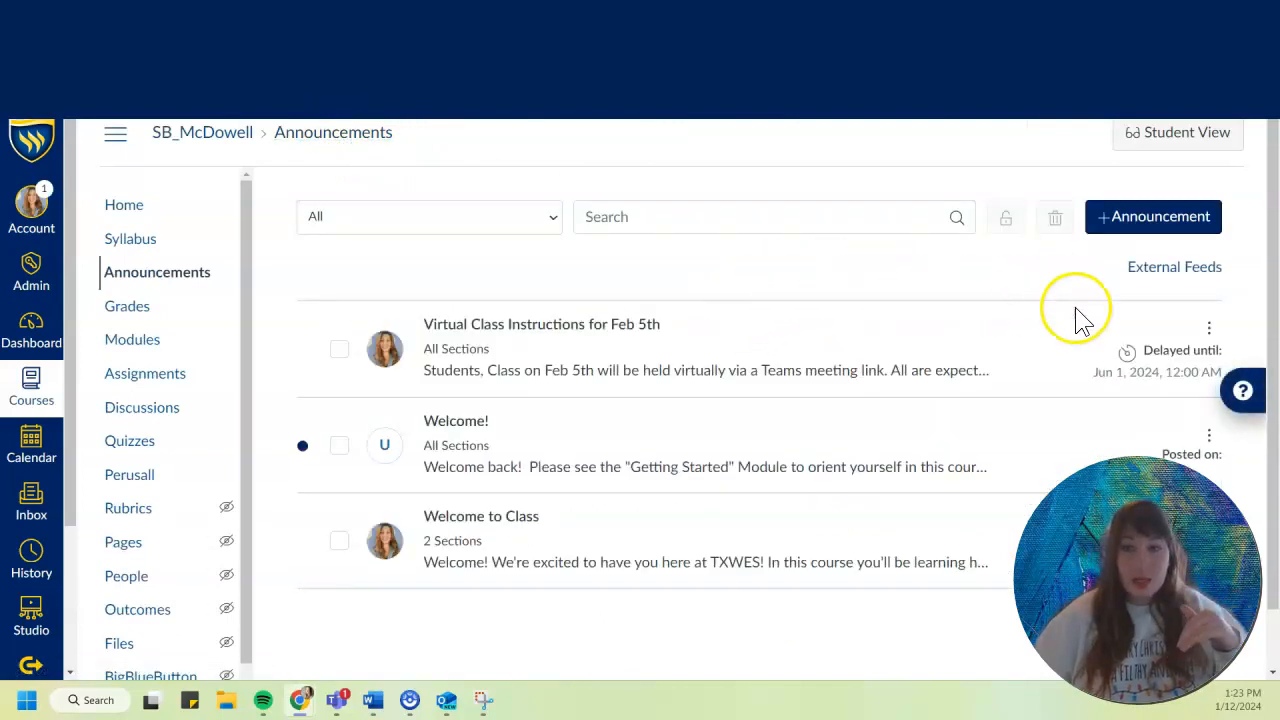
left_click(1132, 228)
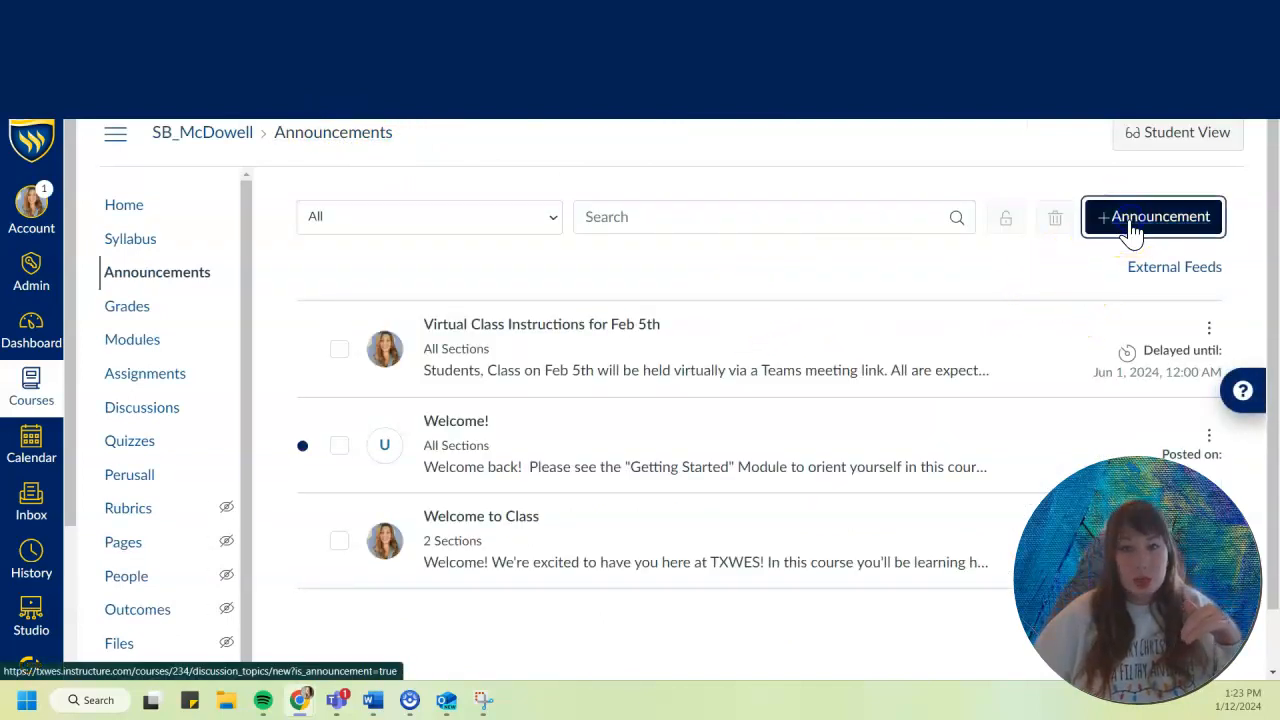
left_click(485, 447)
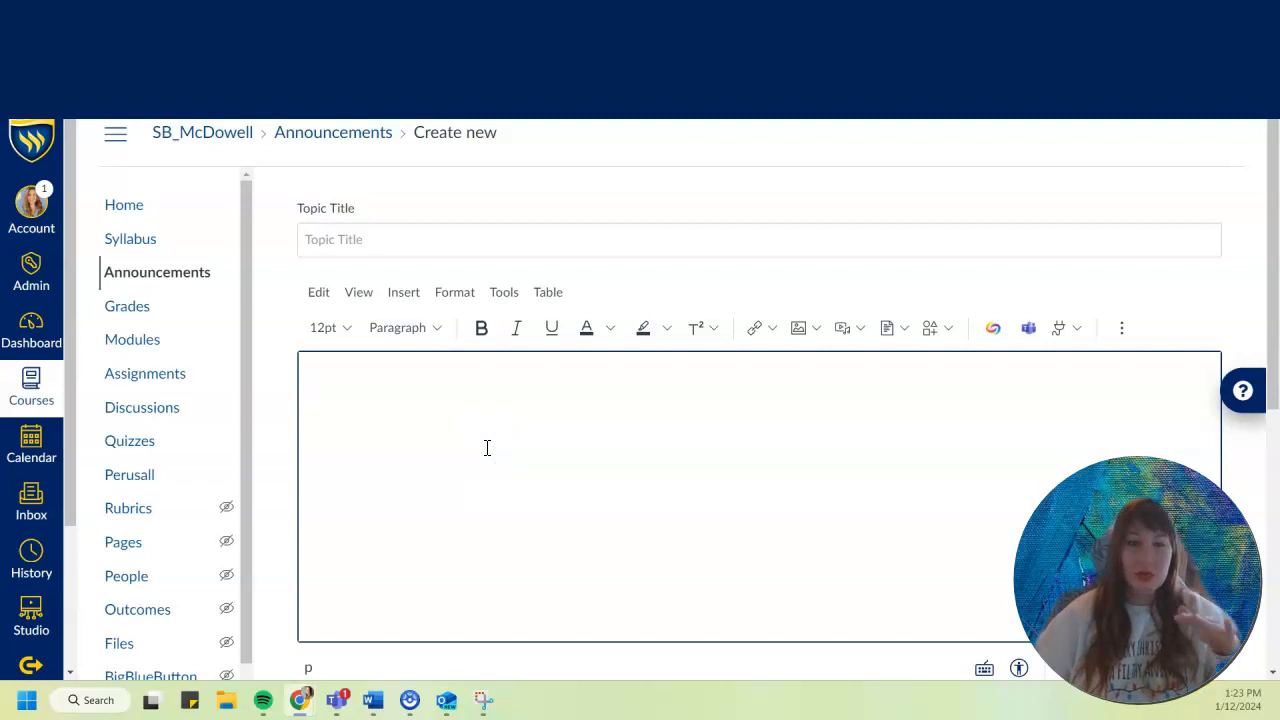
left_click(755, 329)
left_click(762, 389)
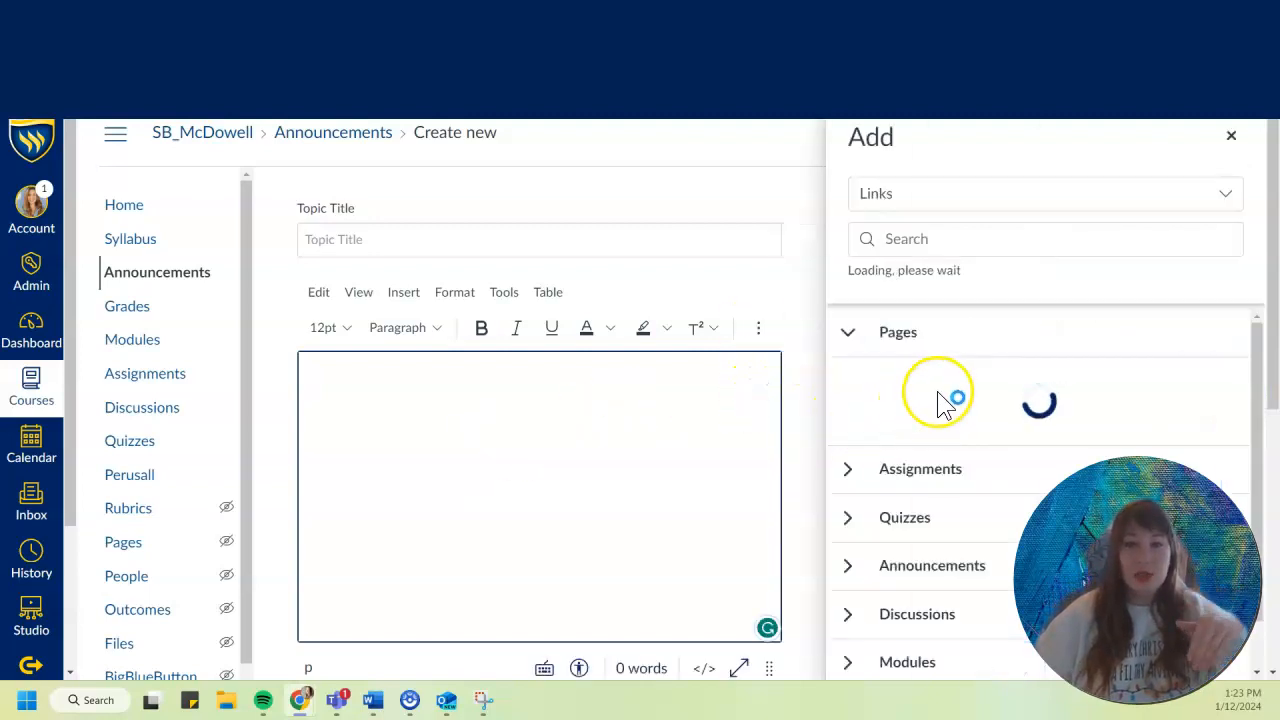
left_click(1231, 137)
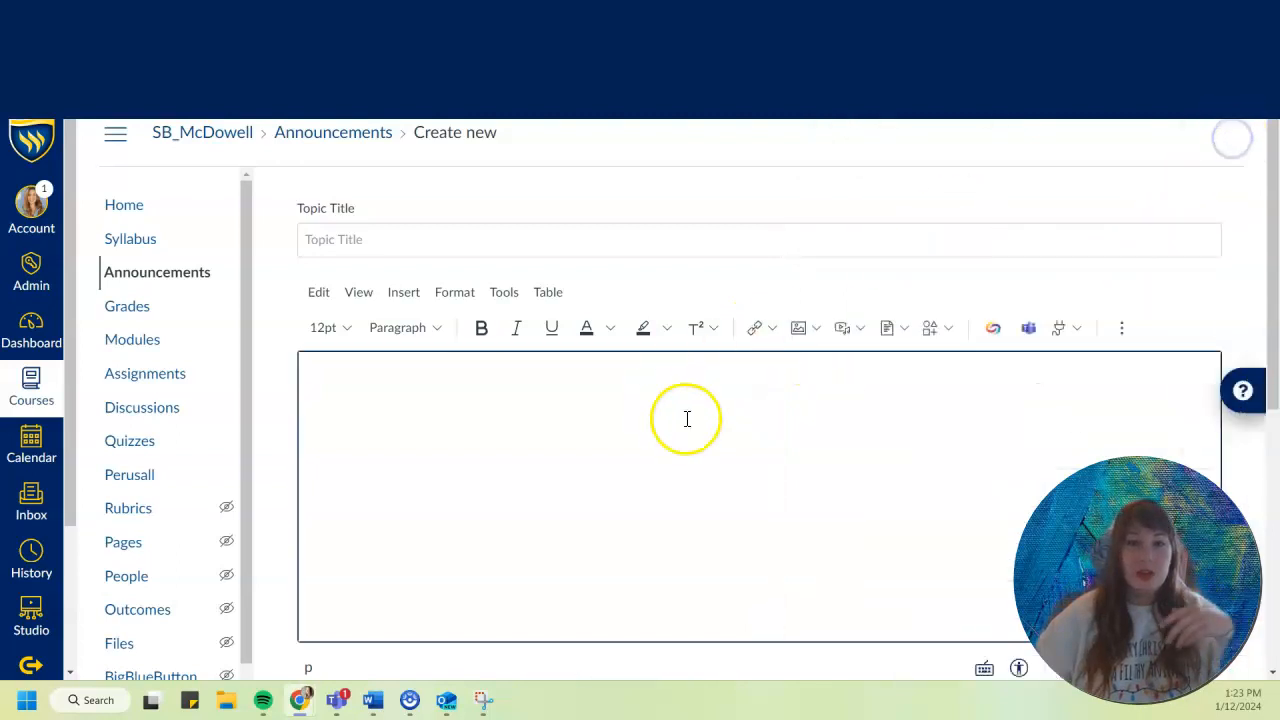
scroll(688, 460, "down", 2)
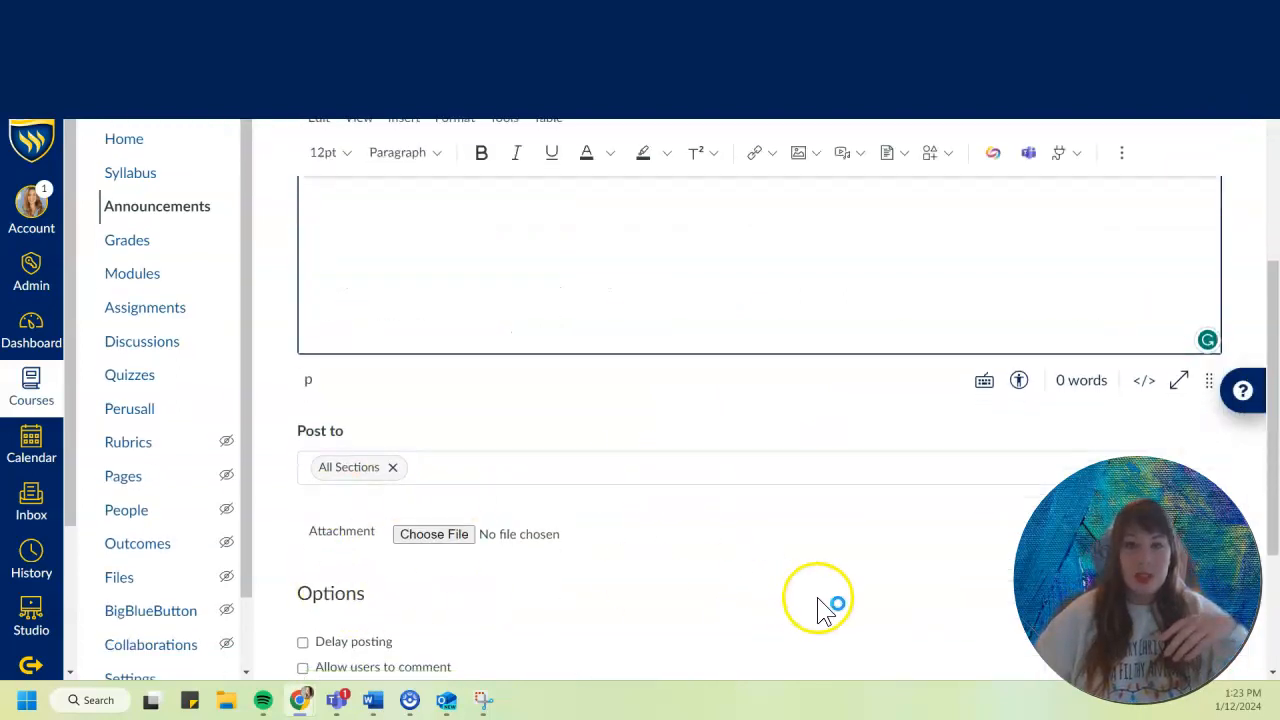
scroll(818, 607, "down", 2)
left_click(1090, 608)
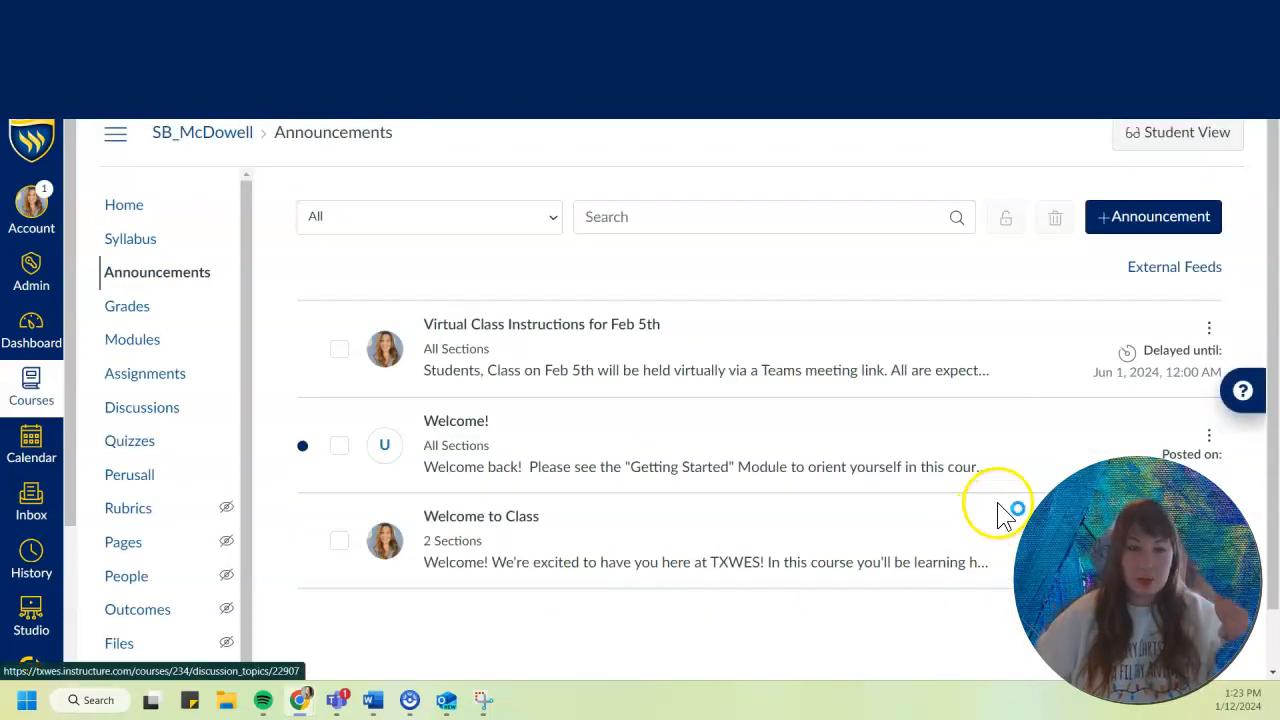